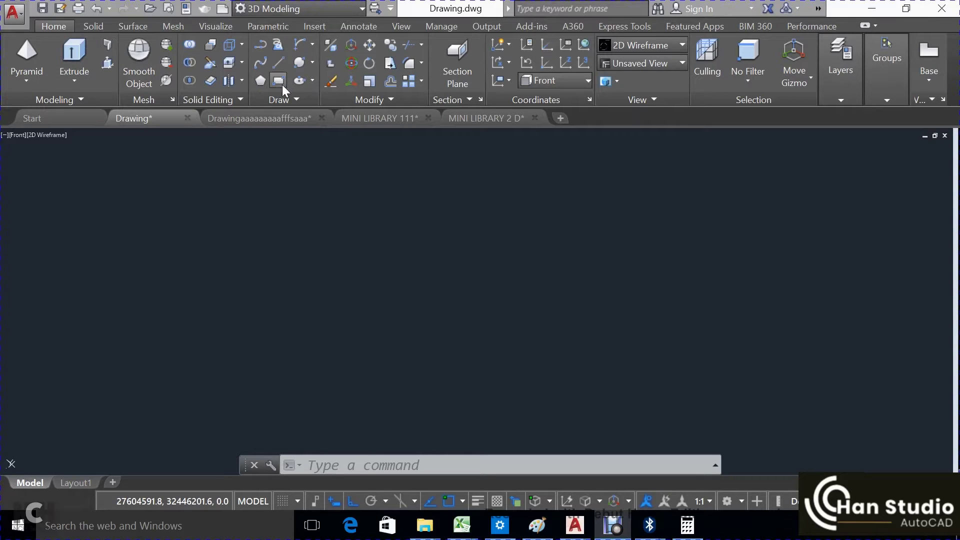
Draw a 1.5 by 1 tabletop rectangle and bring it into view
left_click(230, 212)
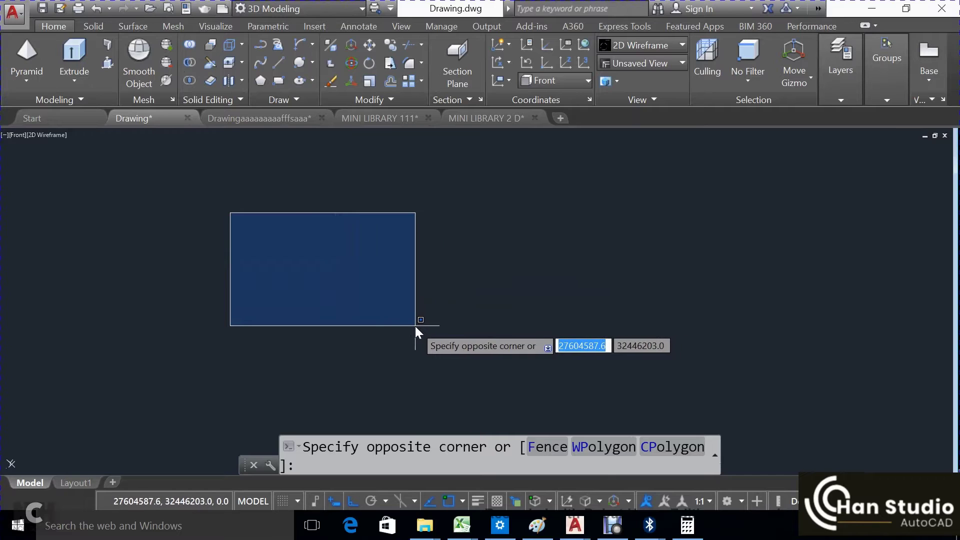
key("Escape")
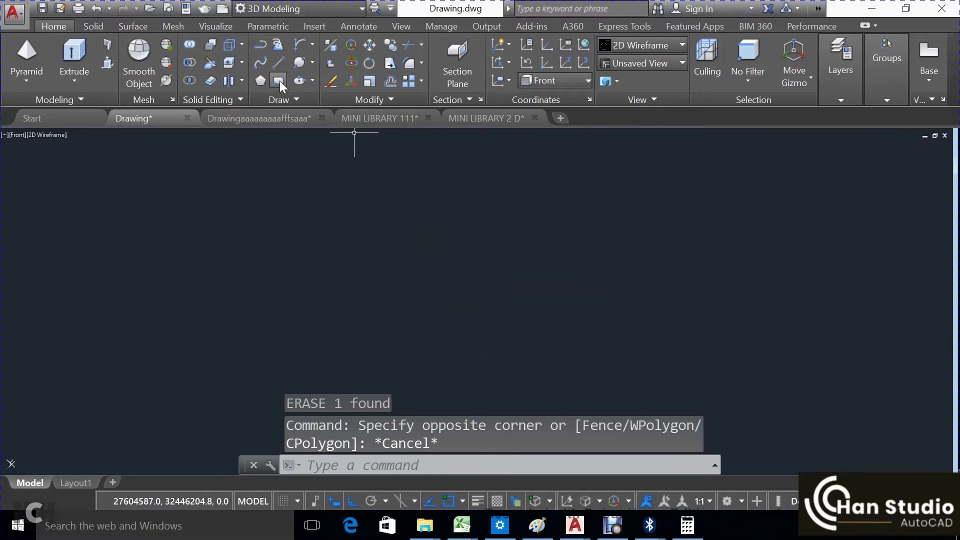
left_click(281, 250)
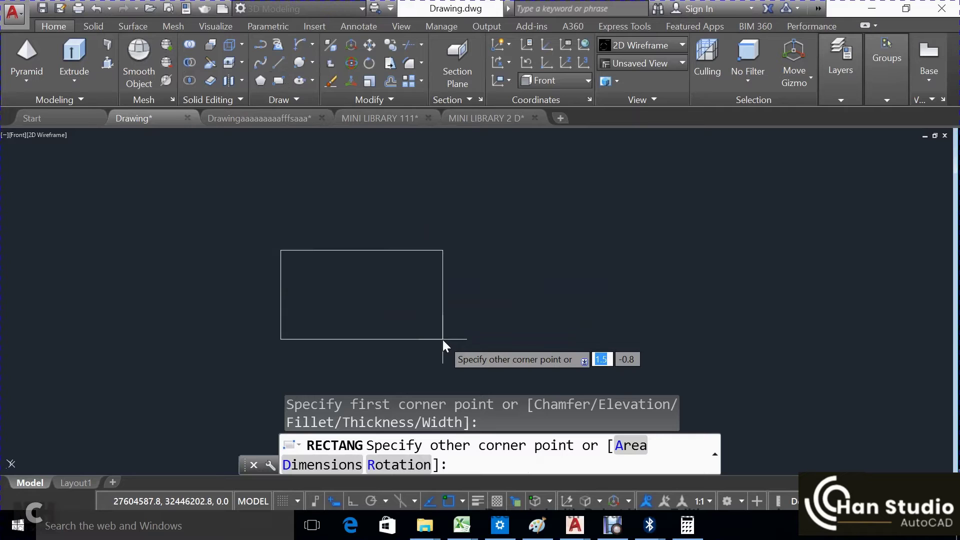
type("1.")
key("Tab")
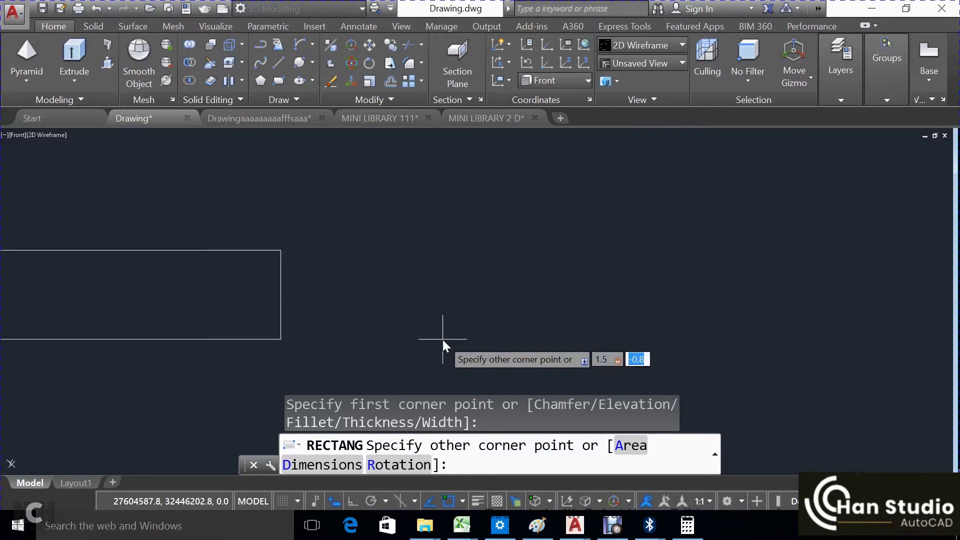
type("1")
key("Return")
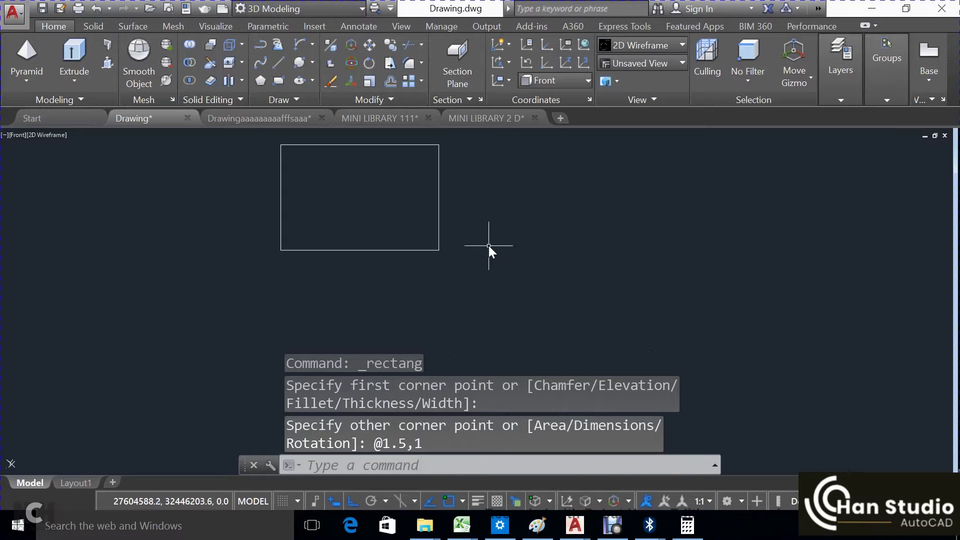
mouse_move(488, 245)
middle_mouse_down()
mouse_move(502, 264)
mouse_move(500, 288)
mouse_move(280, 284)
mouse_move(379, 304)
middle_mouse_up()
scroll(280, 284, "up", 2)
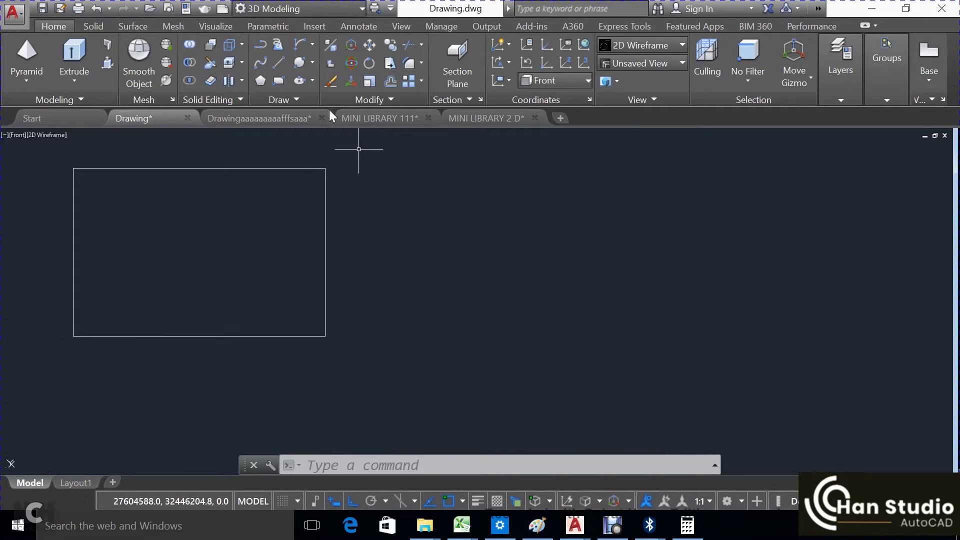
Draw a 0.33 by 0.4 chair rectangle just right of the table
left_click(280, 82)
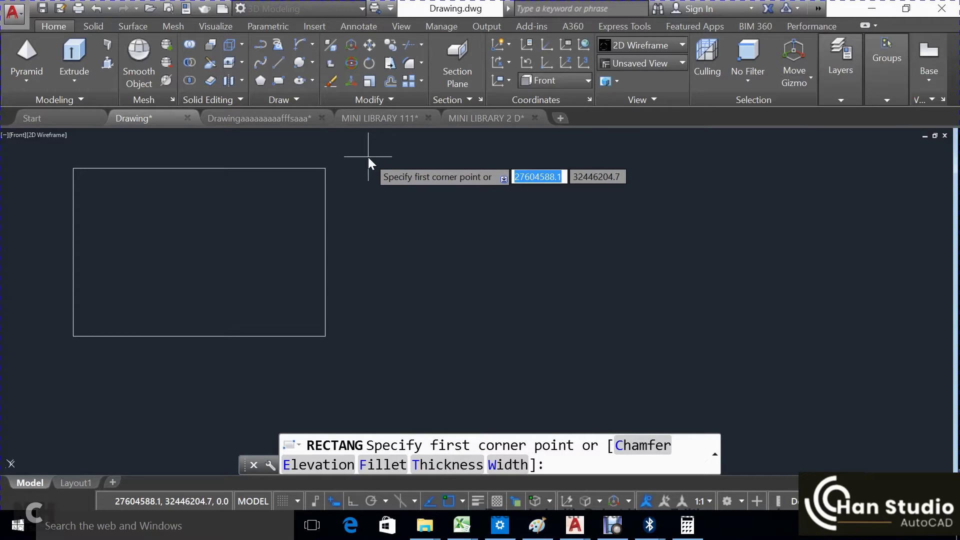
left_click(392, 201)
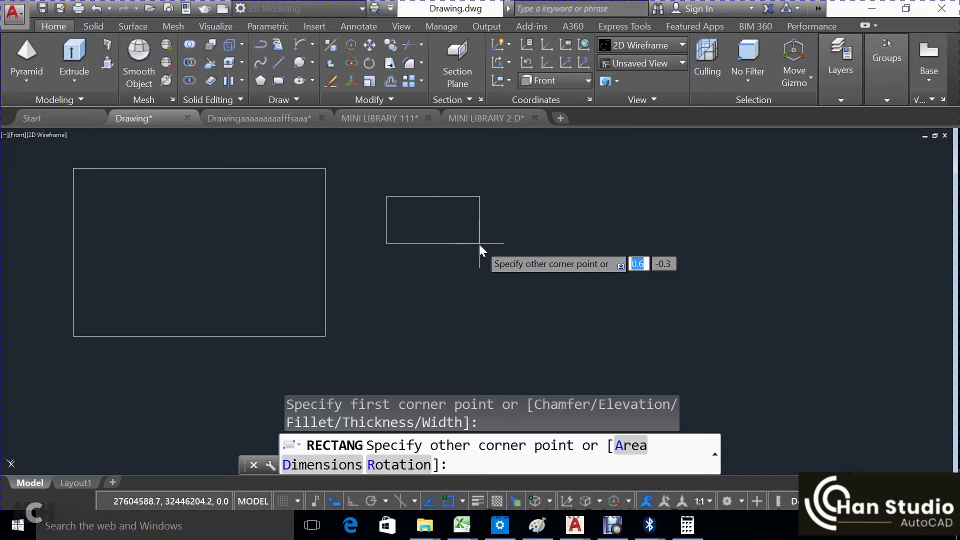
type(".")
type("33")
key("Tab")
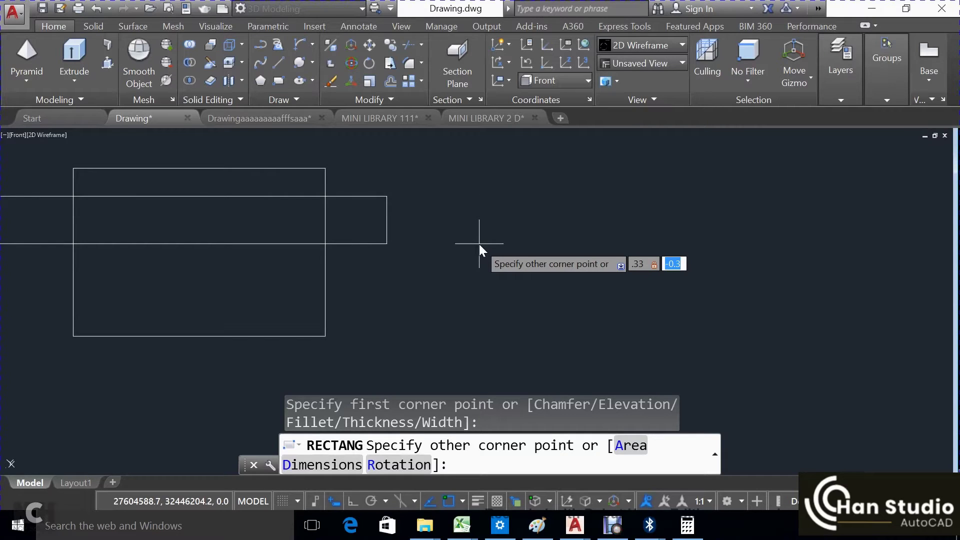
type(".4")
key("Return")
middle_click_drag(487, 218, 495, 253)
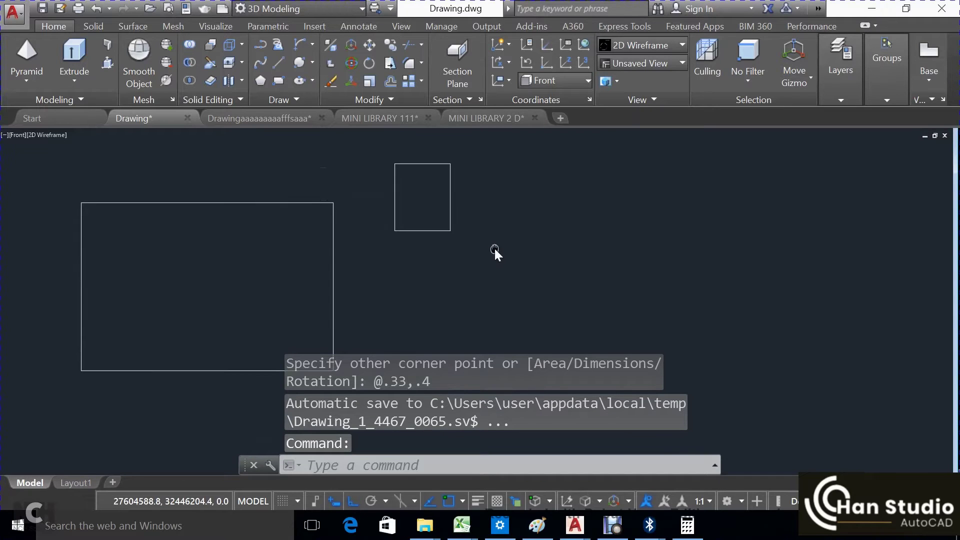
left_click(482, 161)
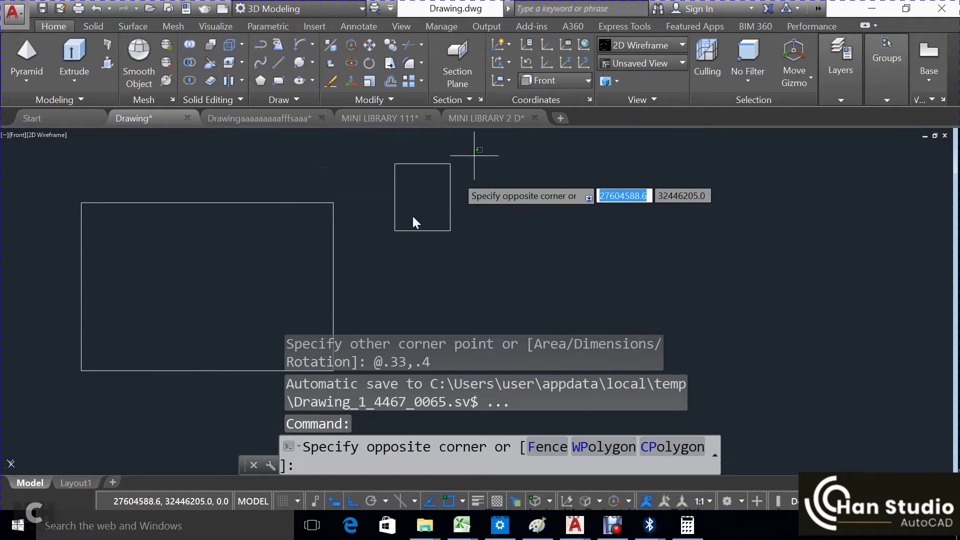
Move the chair rectangle lower down using its left-edge midpoint as the base
left_click(365, 239)
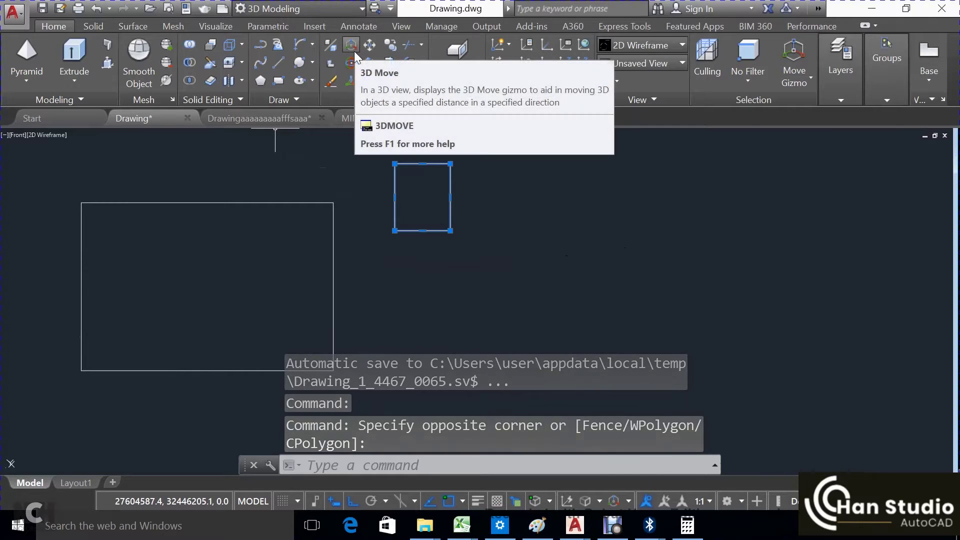
type("m")
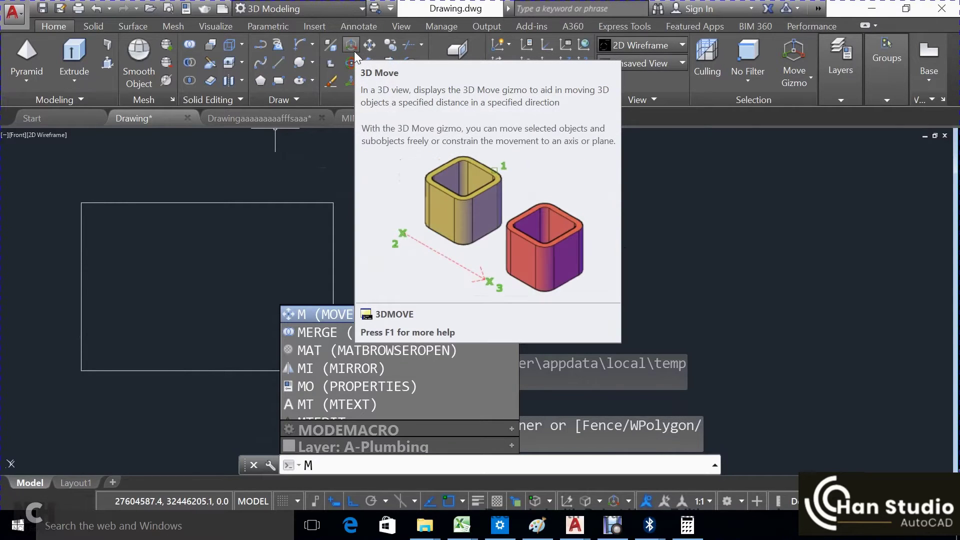
key("Return")
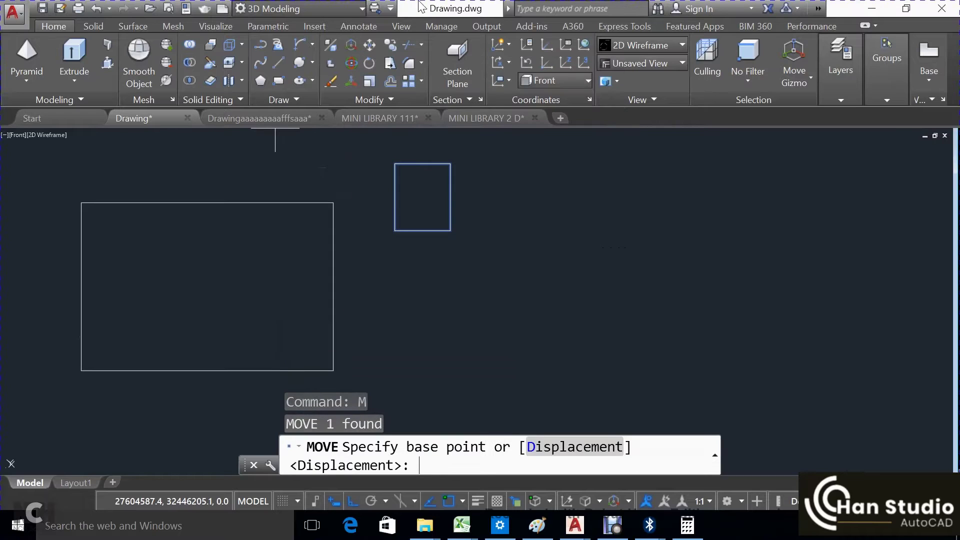
left_click(393, 200)
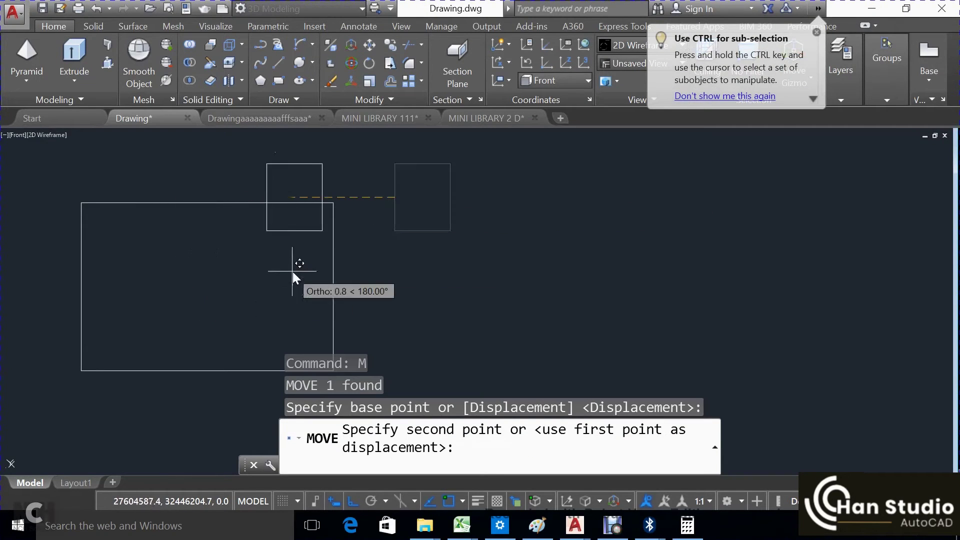
left_click(405, 267)
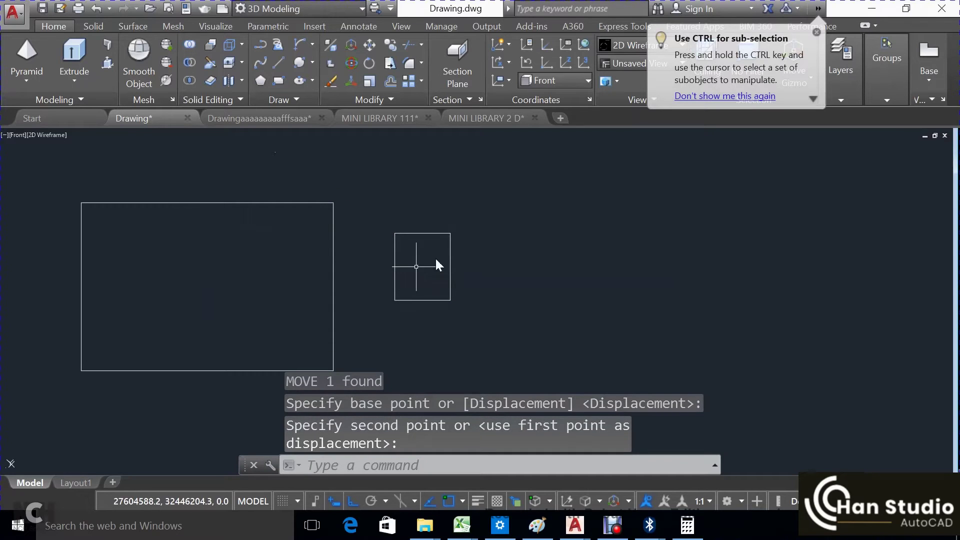
Move the chair by its right-edge midpoint against the table's left side
left_click(478, 208)
left_click(367, 338)
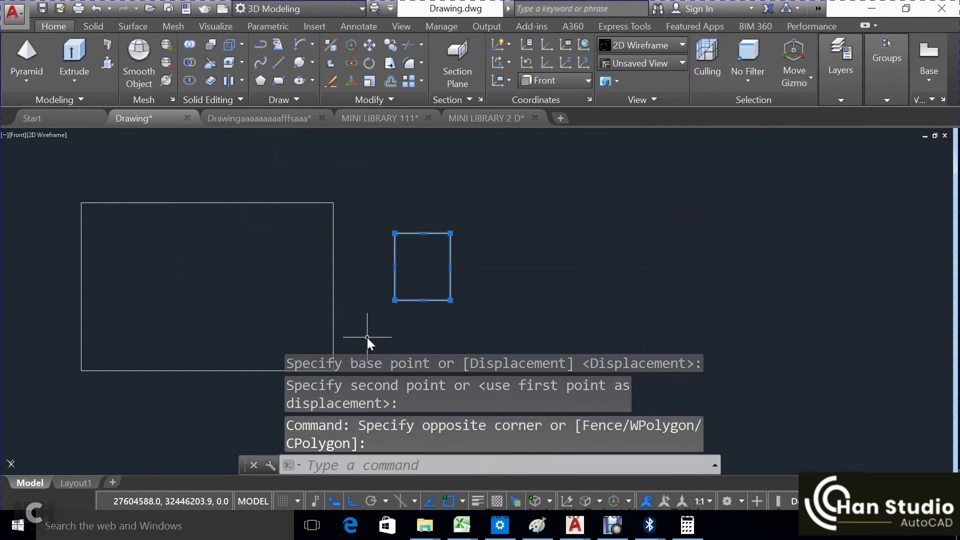
type("M")
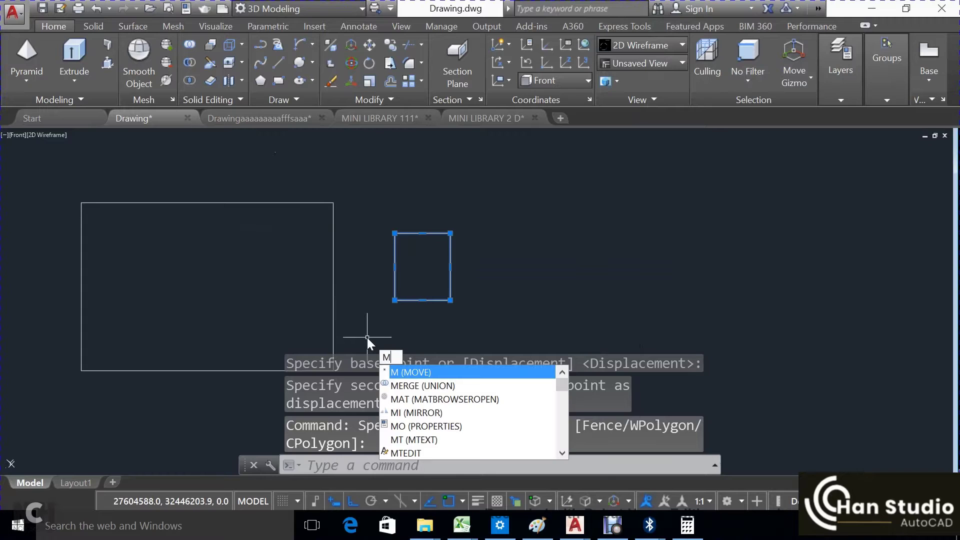
key("Return")
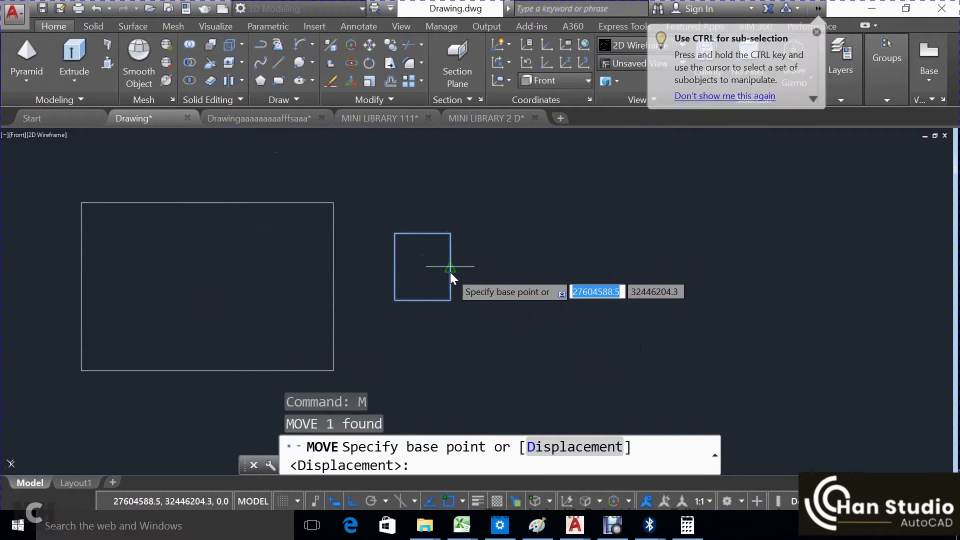
left_click(450, 269)
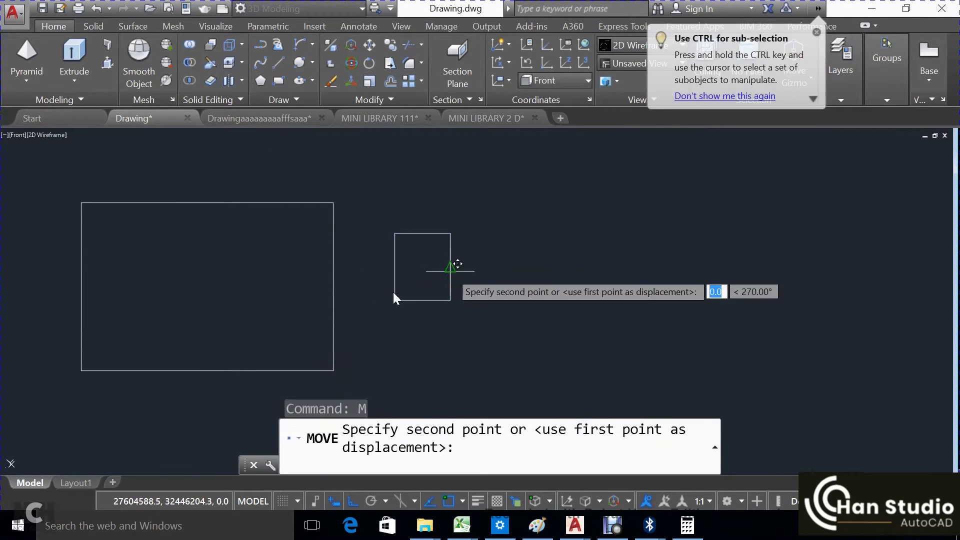
left_click(82, 288)
middle_click_drag(162, 272, 442, 250)
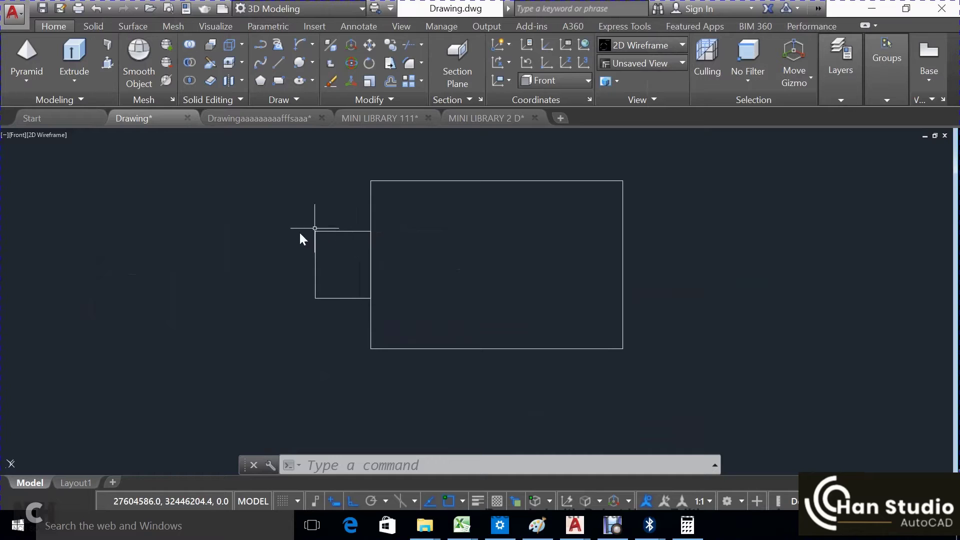
left_click(302, 46)
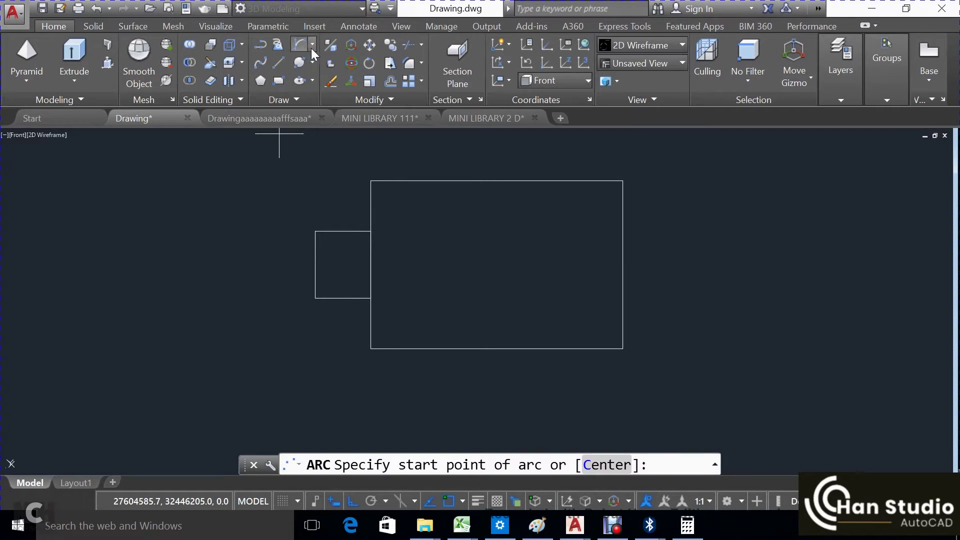
left_click(312, 48)
left_click(334, 230)
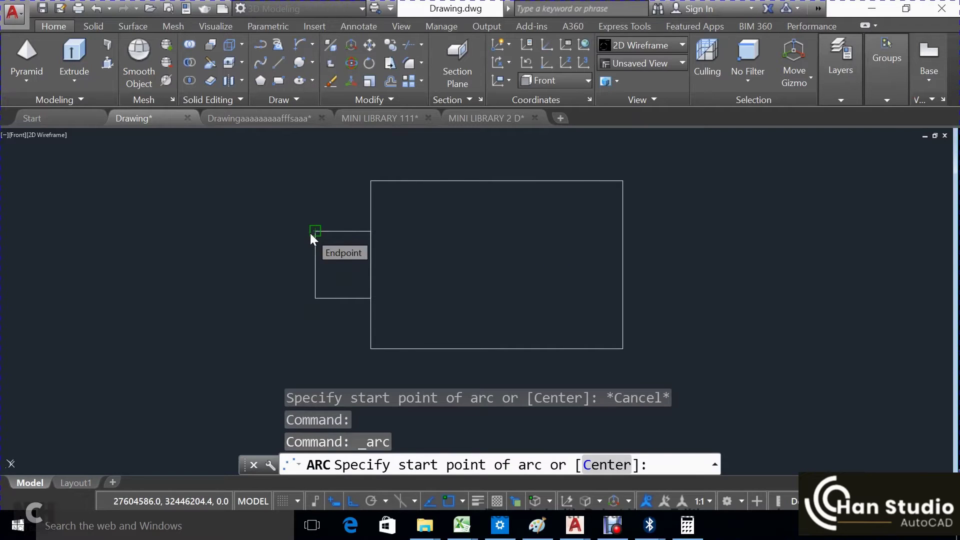
left_click(310, 234)
left_click(315, 297)
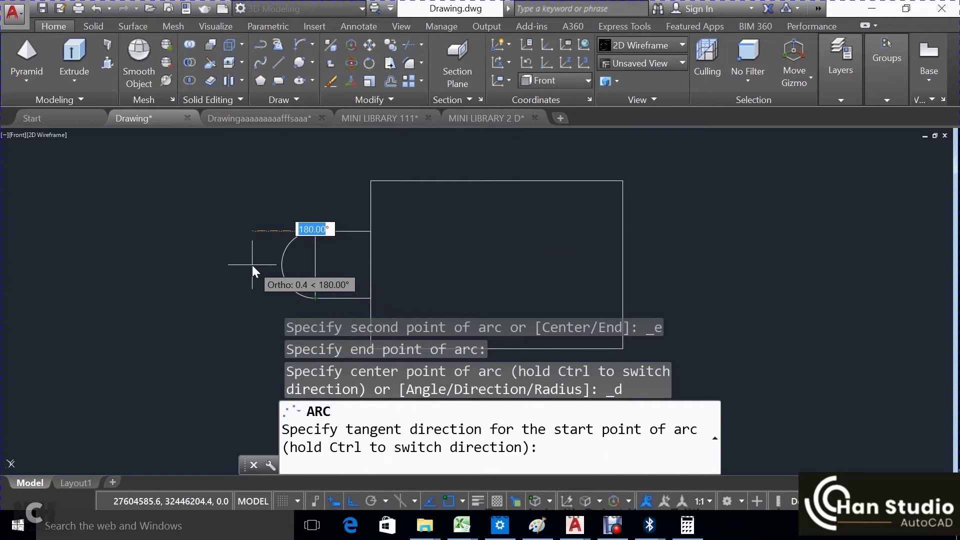
type("132")
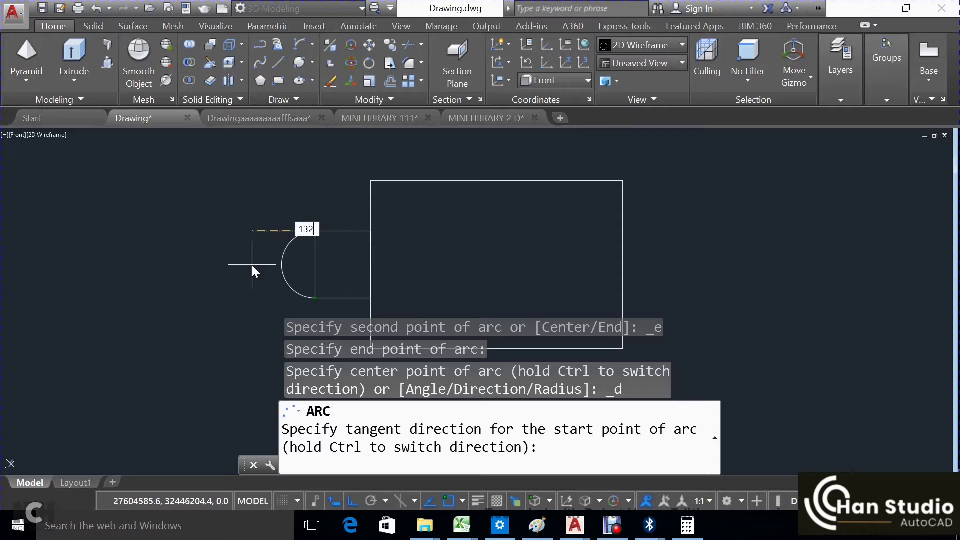
key("Return")
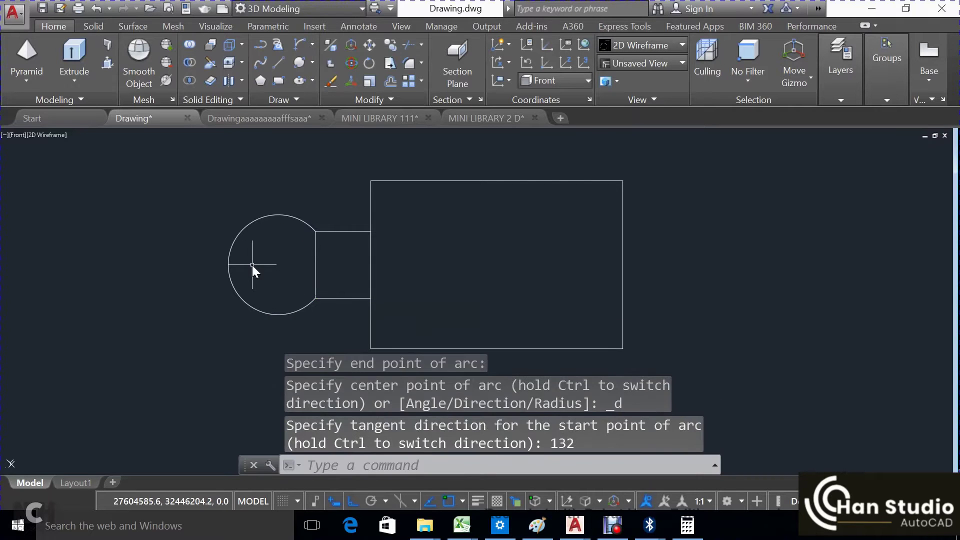
key("ctrl+z")
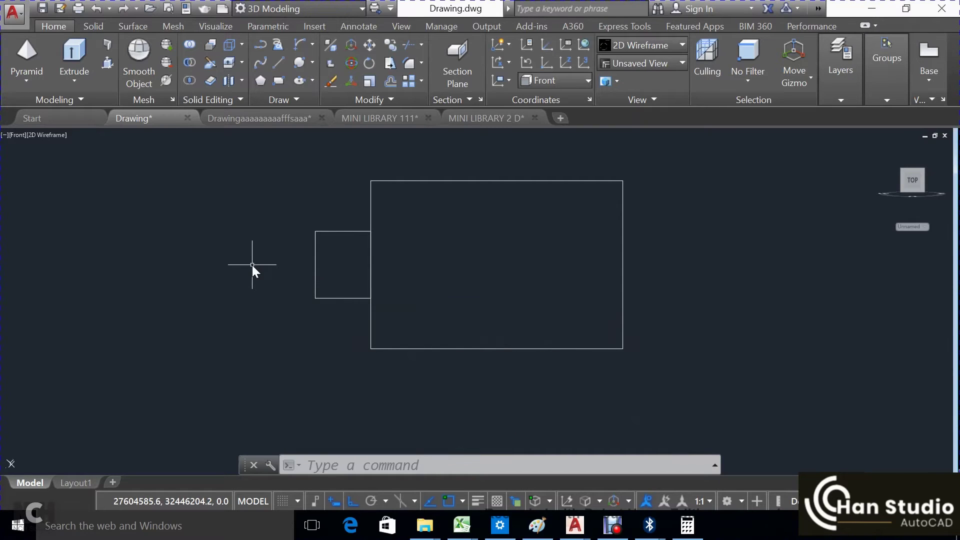
left_click(298, 46)
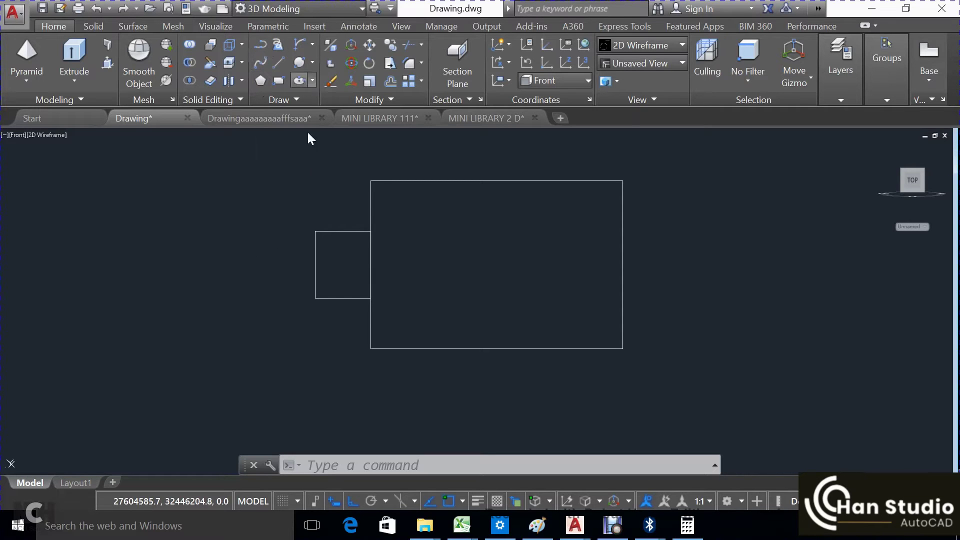
left_click(316, 230)
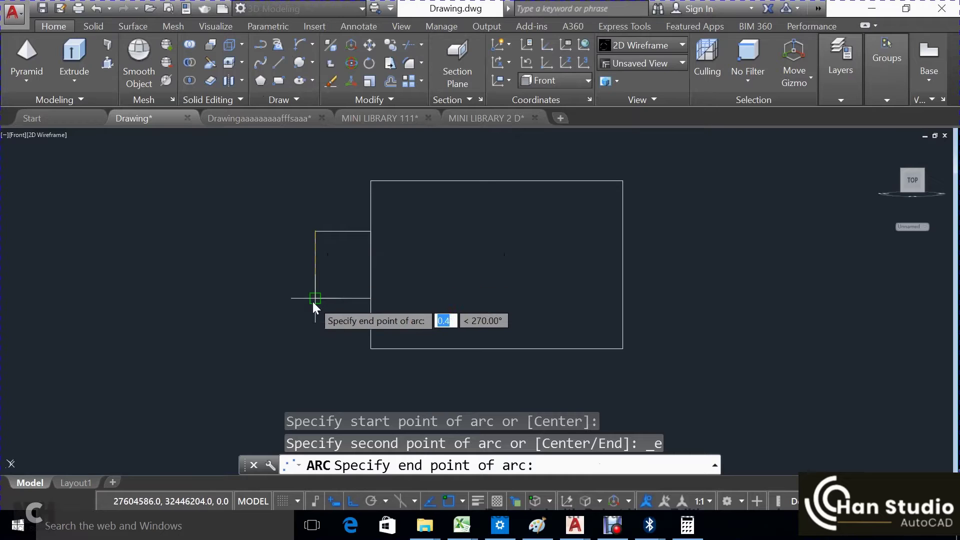
left_click(314, 302)
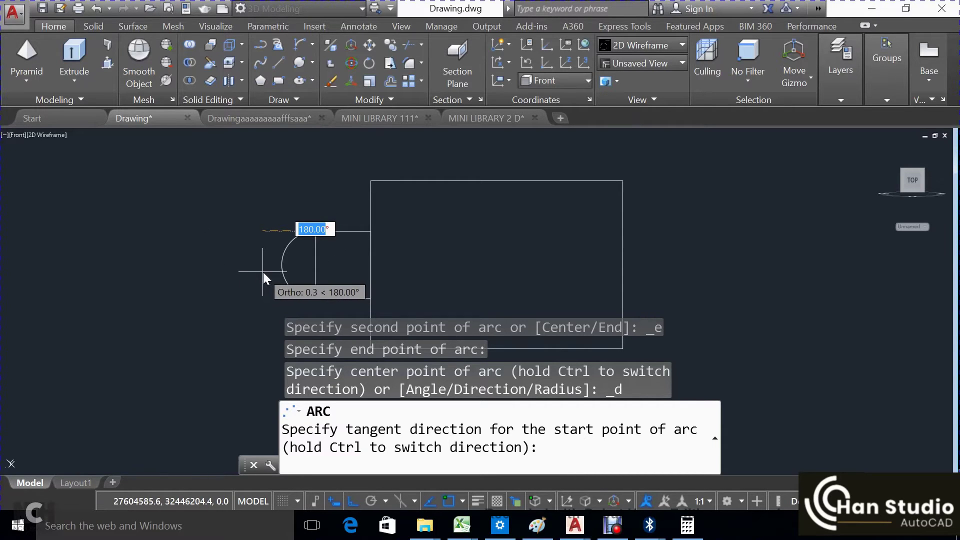
key("Escape")
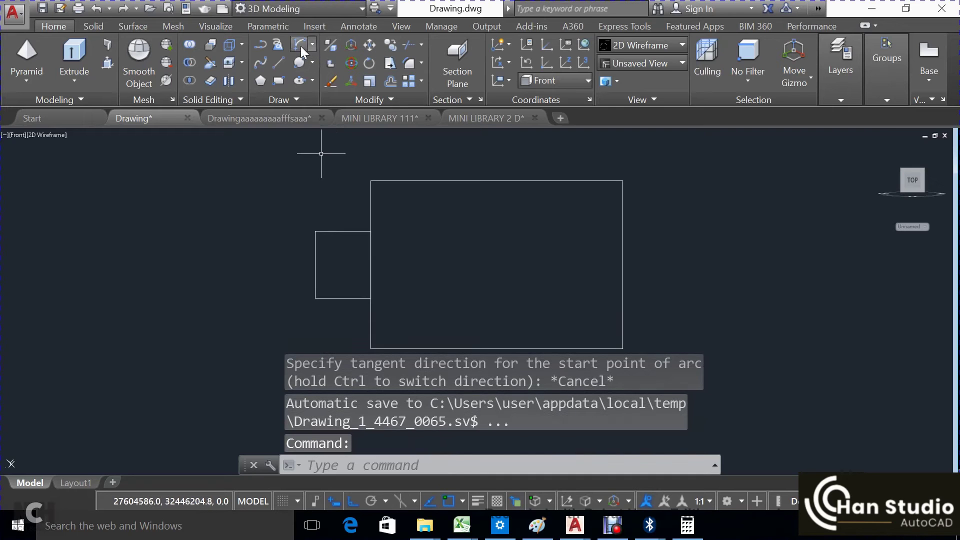
Draw a short guide line and an arc bulging left between the chair's left corners
left_click(278, 63)
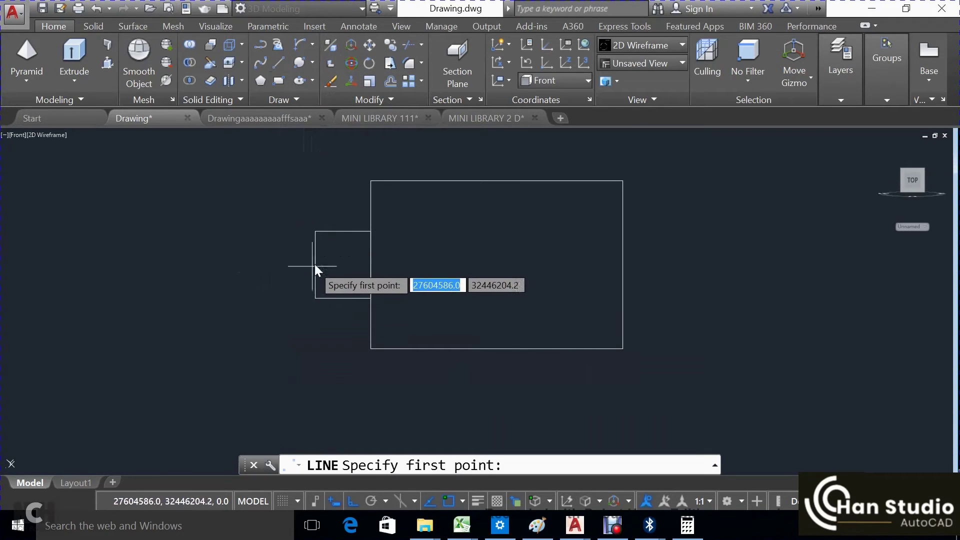
left_click(314, 264)
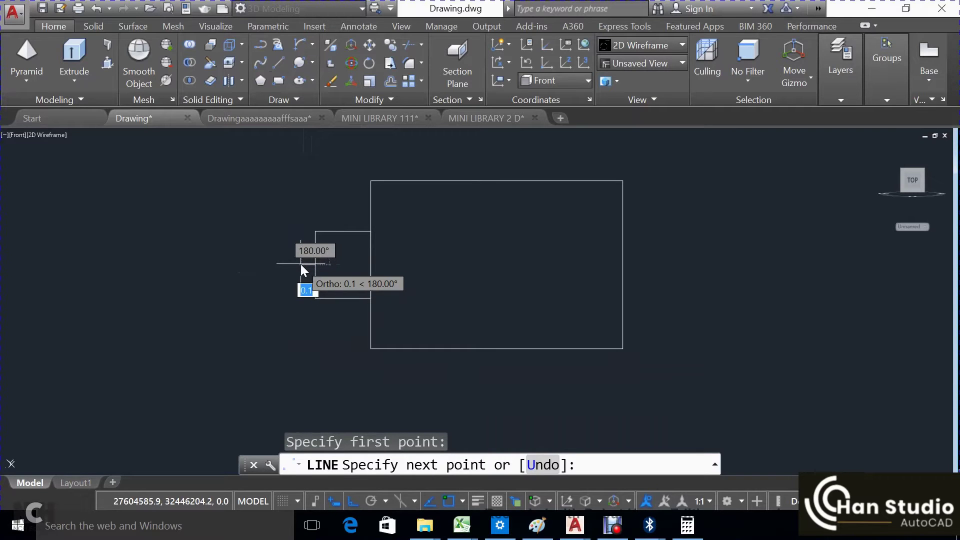
left_click(301, 264)
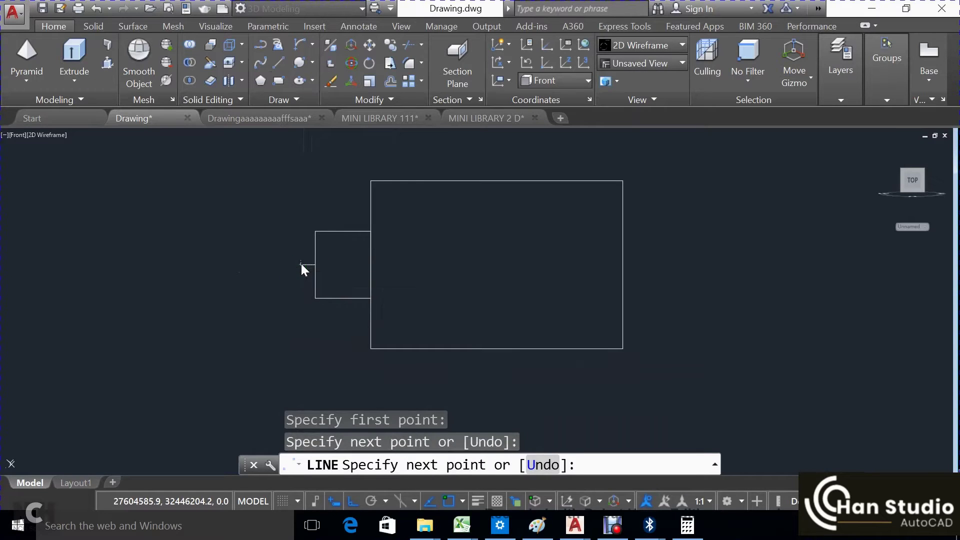
key("Escape")
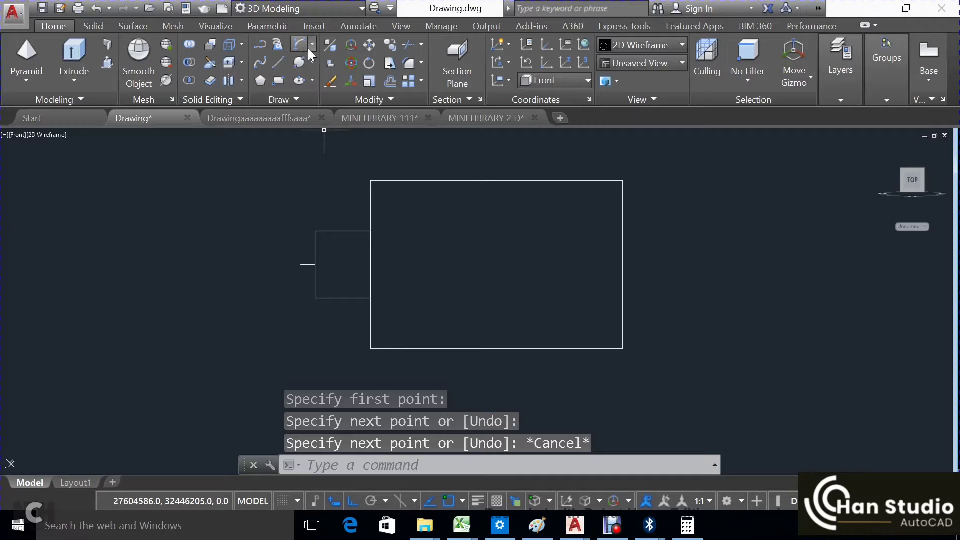
left_click(306, 49)
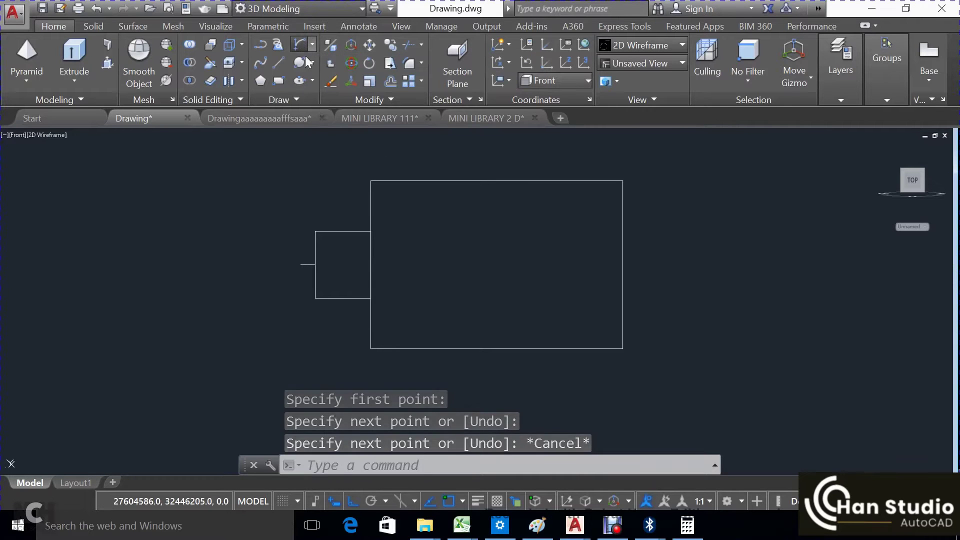
left_click(315, 232)
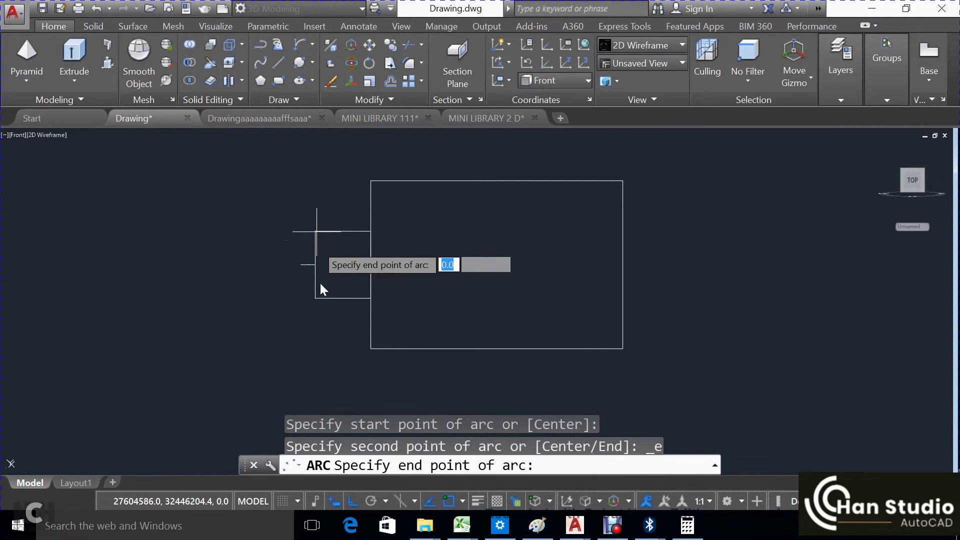
left_click(317, 300)
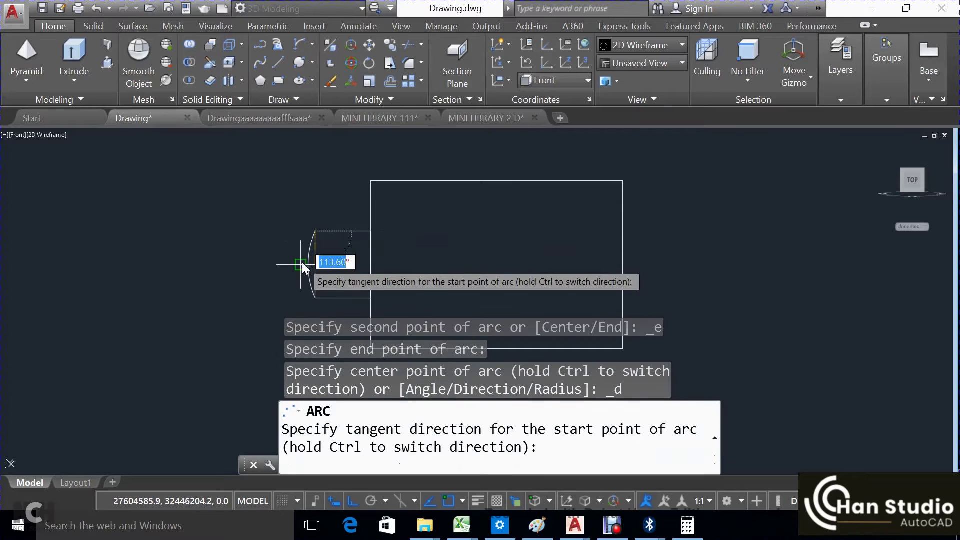
left_click(300, 264)
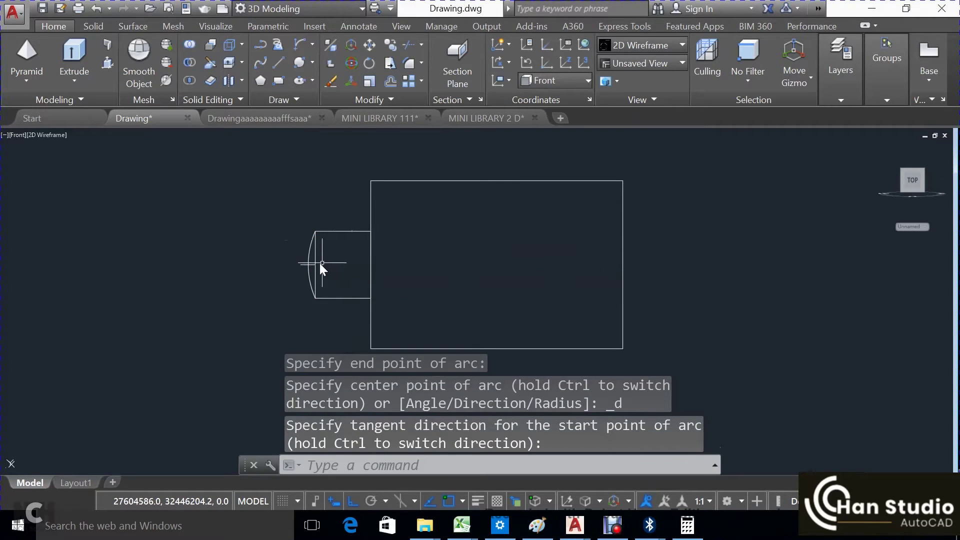
Select the new arc and try reshaping it by its middle grip, then cancel
left_click(307, 263)
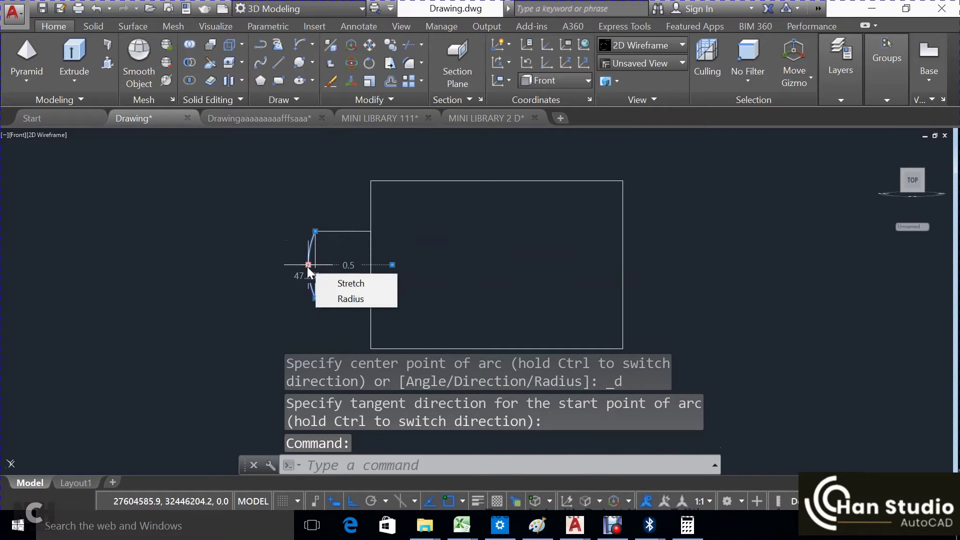
left_click(308, 265)
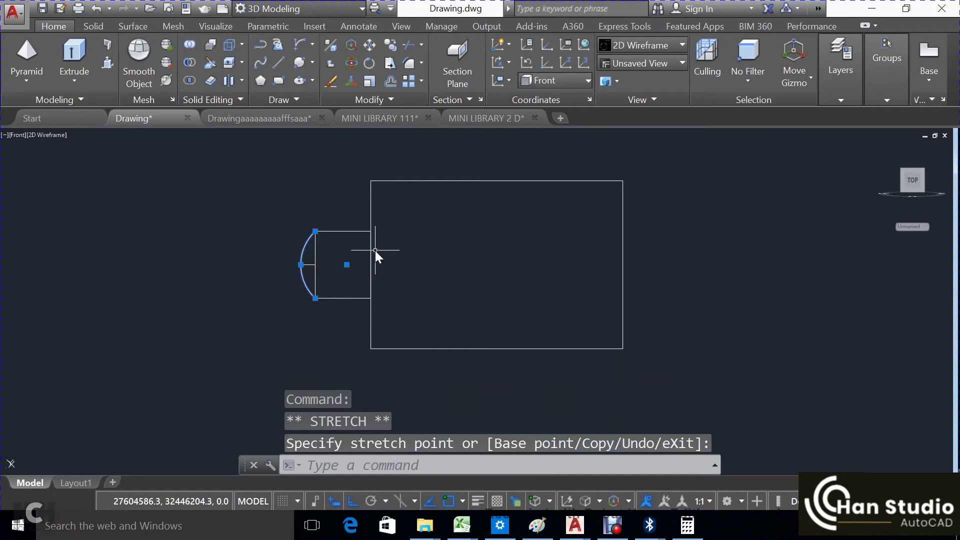
key("Escape")
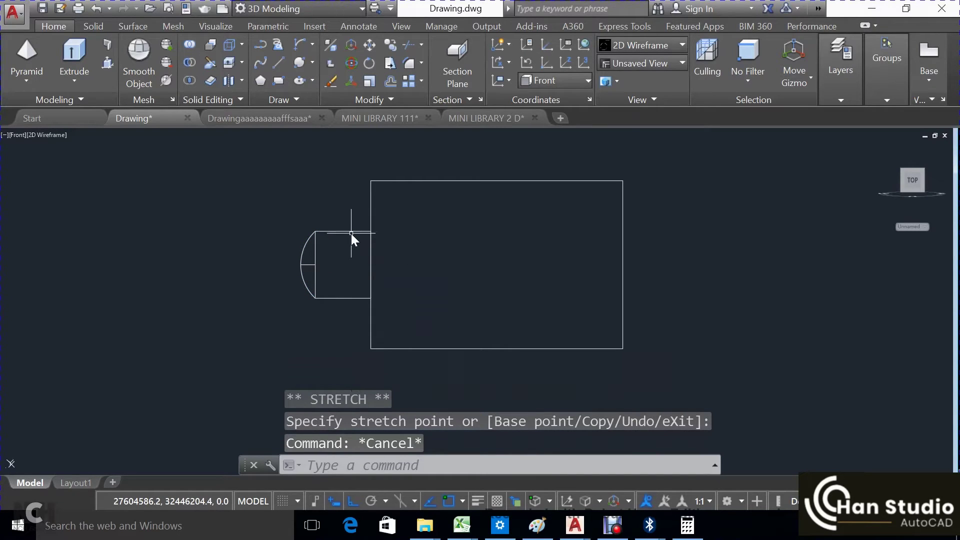
left_click(392, 85)
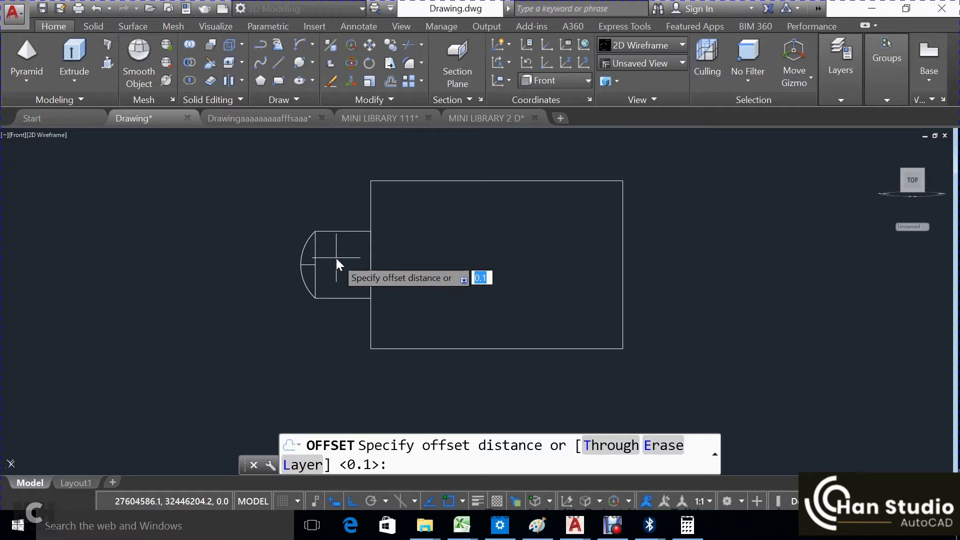
Offset the chair-back arc 0.05 outward to form a double line
type(".05")
key("Return")
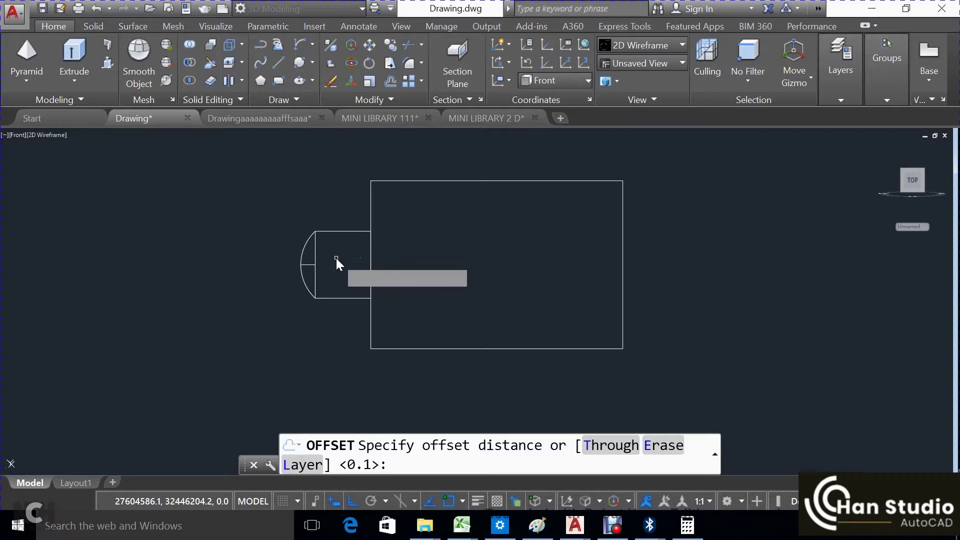
left_click(301, 257)
left_click(278, 258)
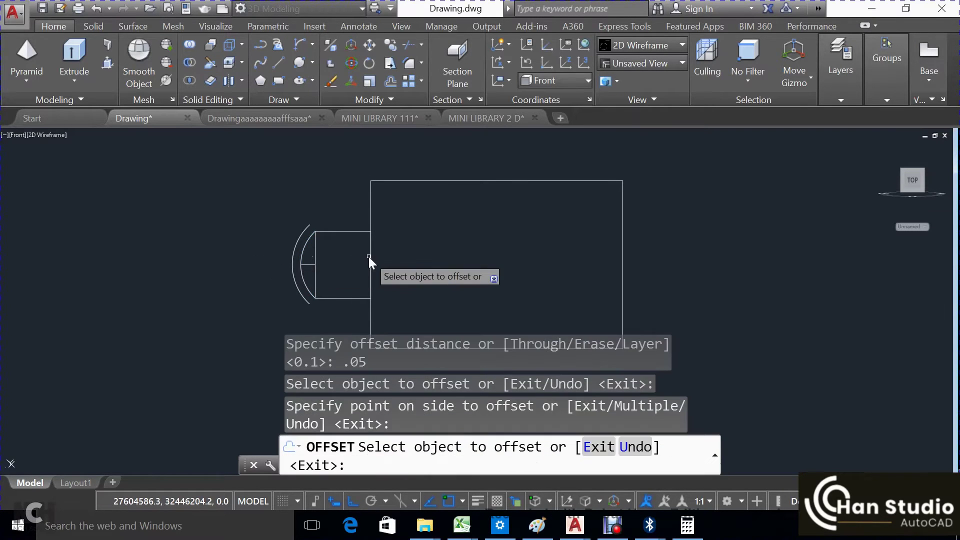
key("Escape")
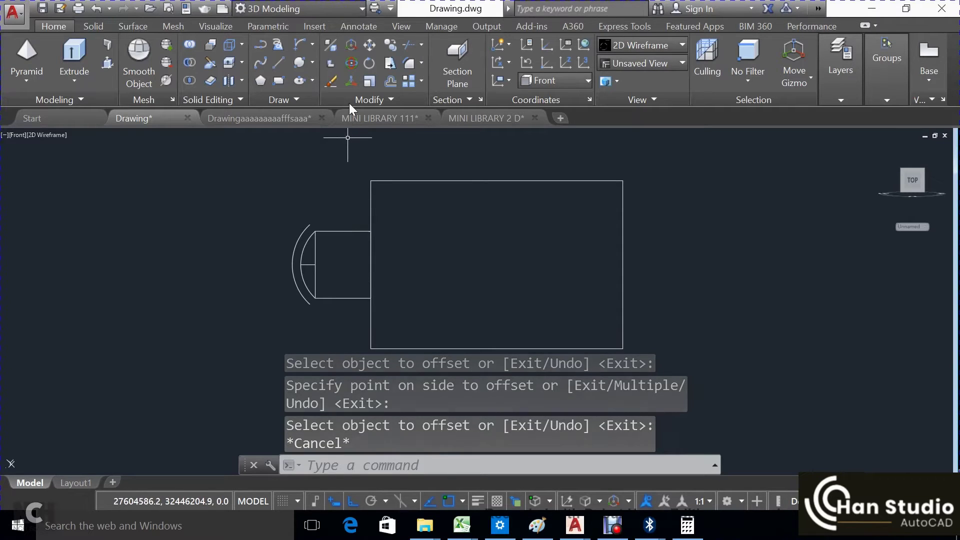
Cap the top and bottom ends of the double arc with small two-point circles
left_click(313, 64)
left_click(338, 149)
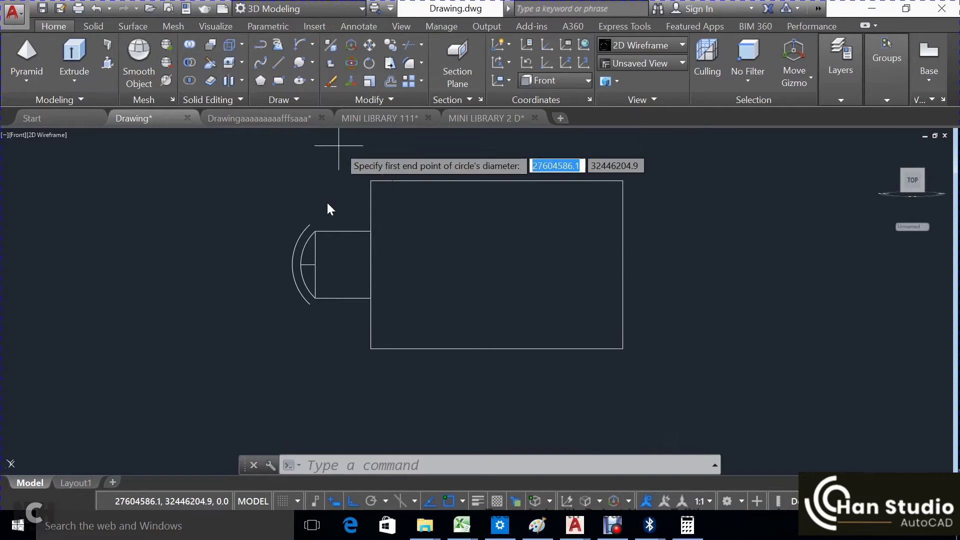
left_click(313, 223)
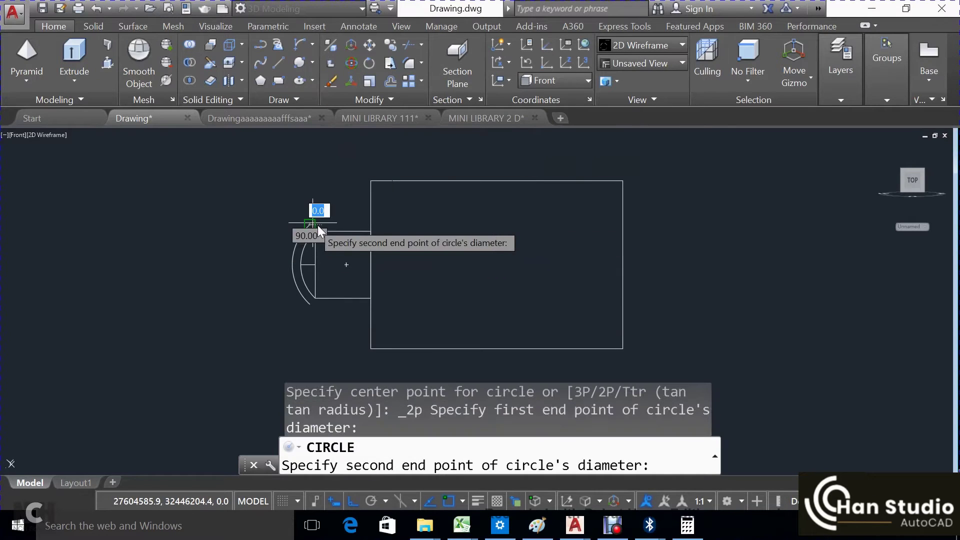
left_click(320, 231)
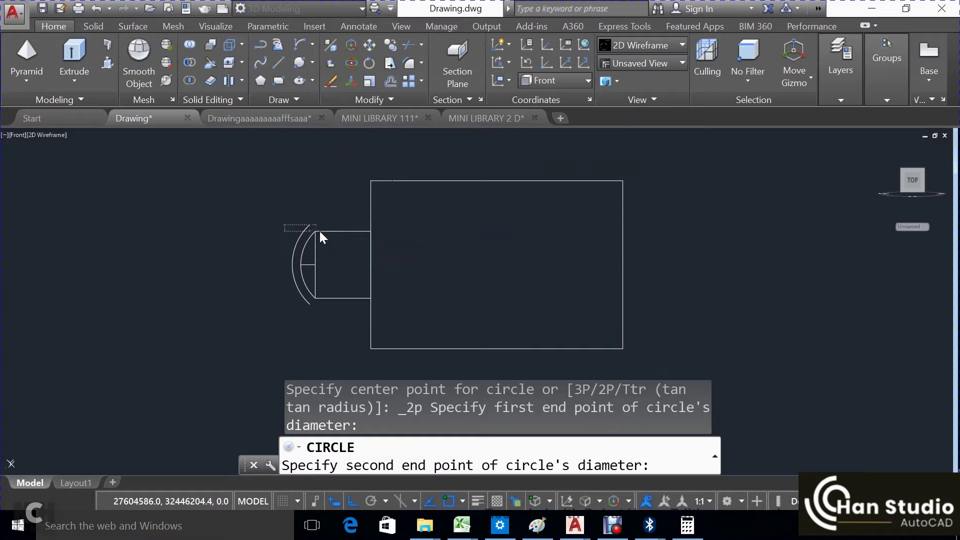
left_click(298, 67)
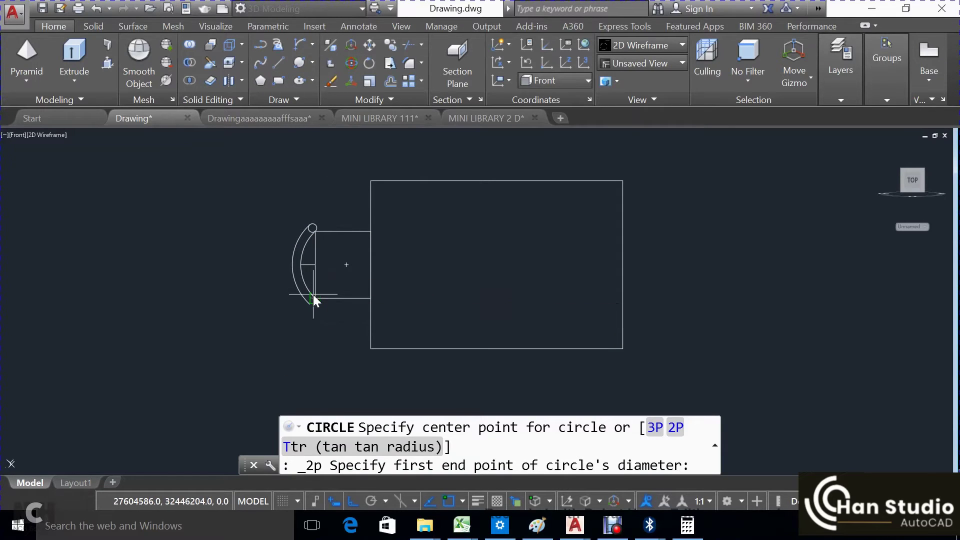
left_click(312, 299)
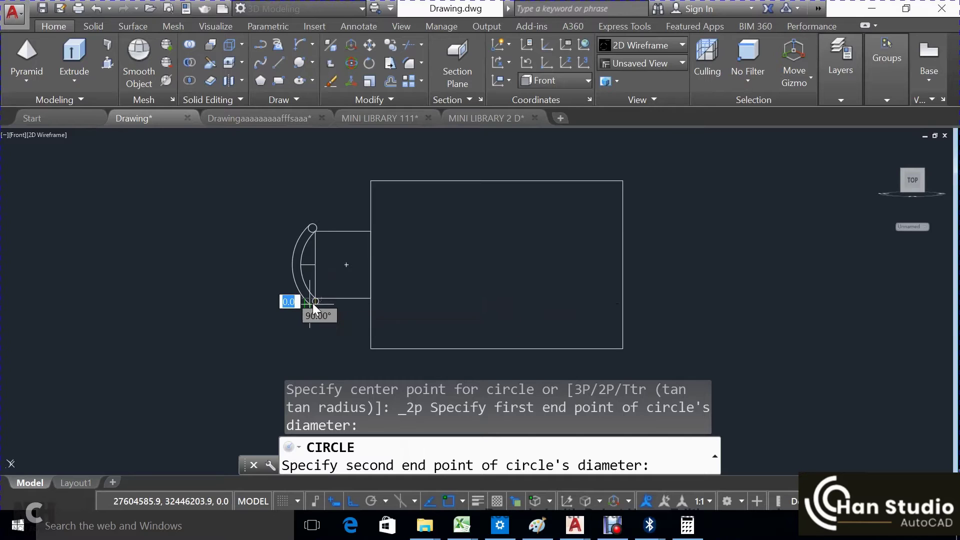
left_click(312, 304)
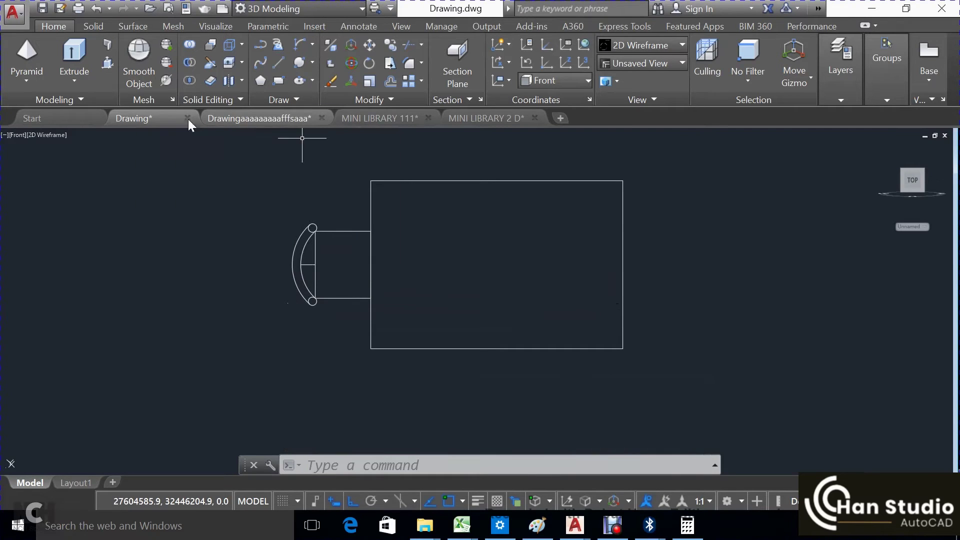
Draw a 0.2 by 0.05 armrest rectangle left of the chair
left_click(279, 83)
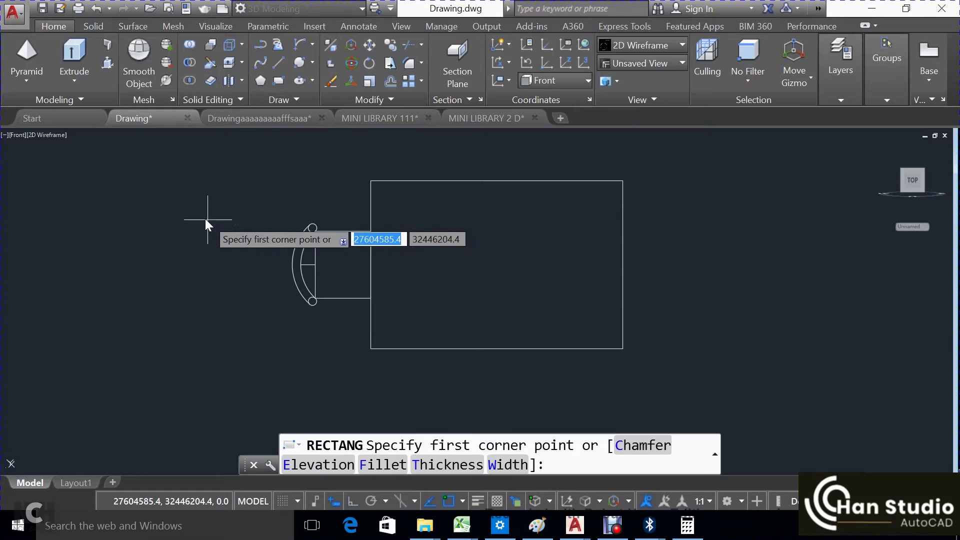
left_click(205, 218)
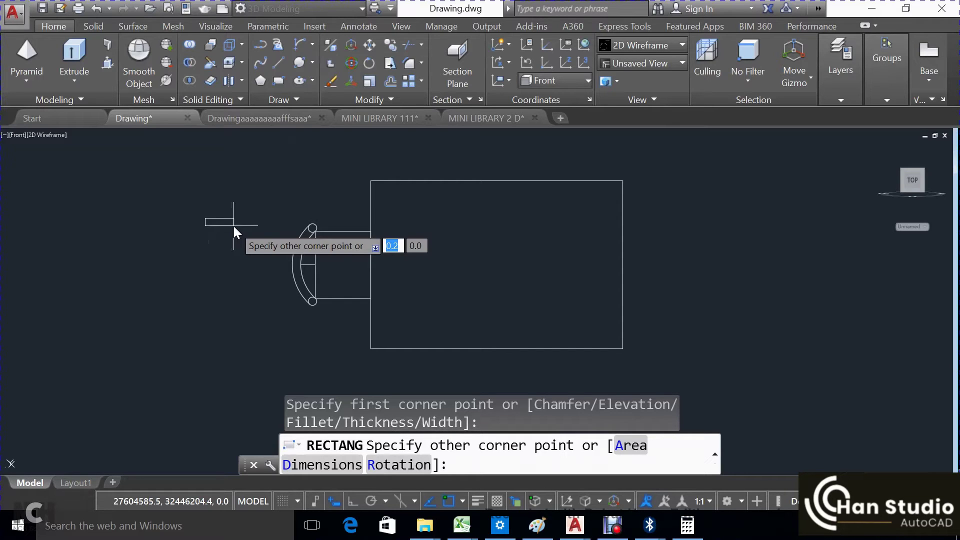
key("Tab")
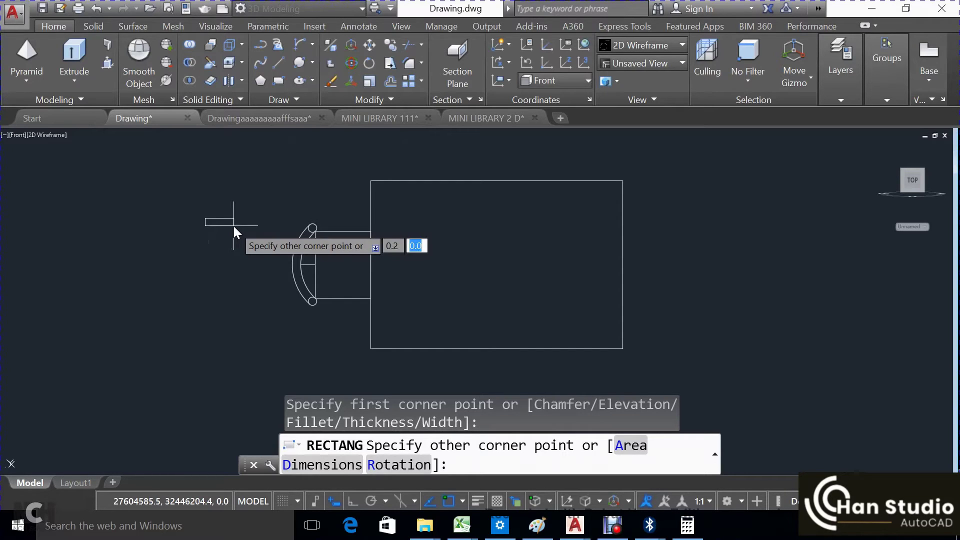
type(".05")
key("Return")
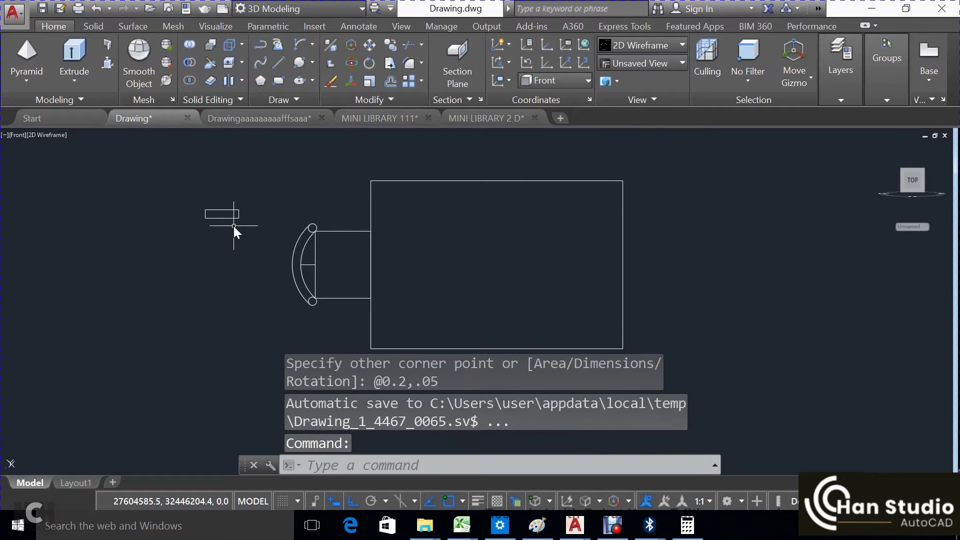
Move the armrest rectangle by its bottom midpoint onto the chair's top edge
left_click(242, 189)
left_click(195, 245)
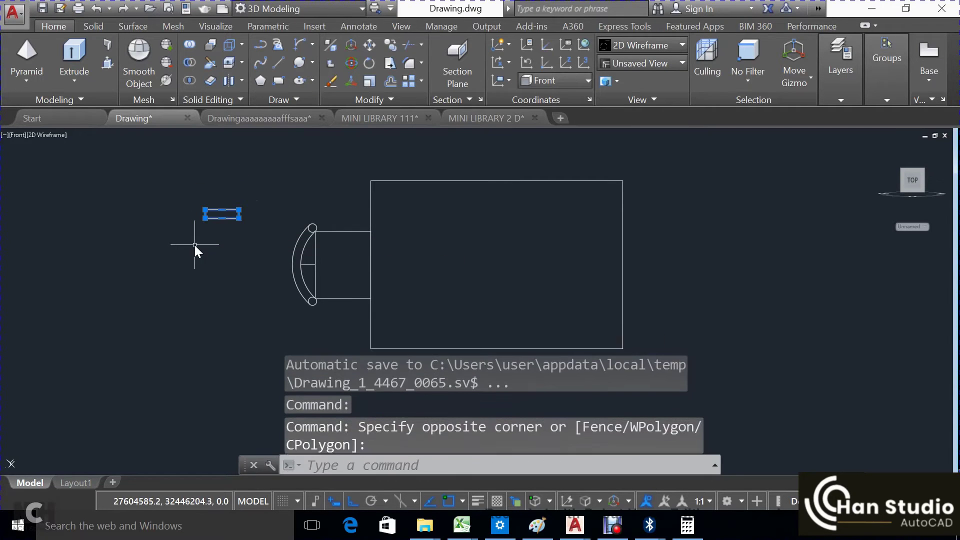
type("mi")
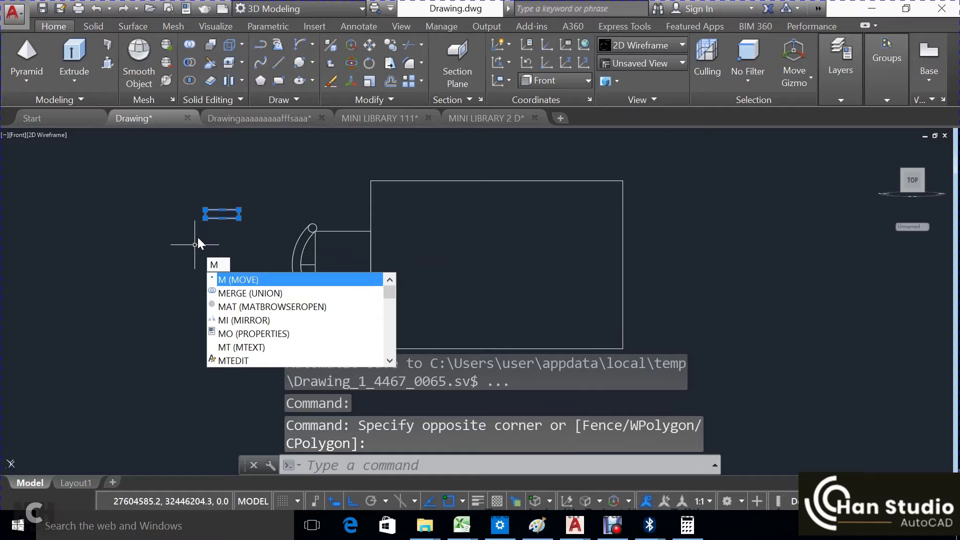
key("Return")
type("m")
key("Return")
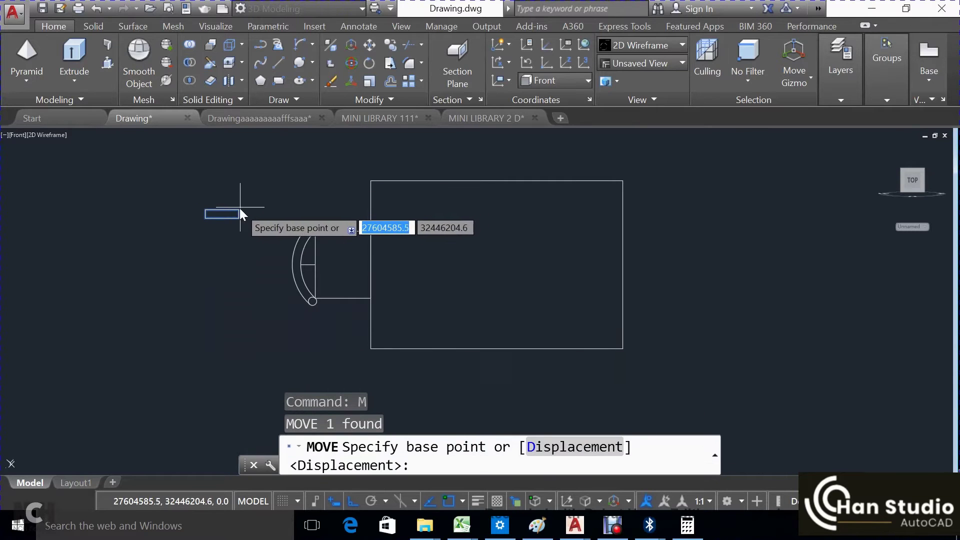
left_click(221, 219)
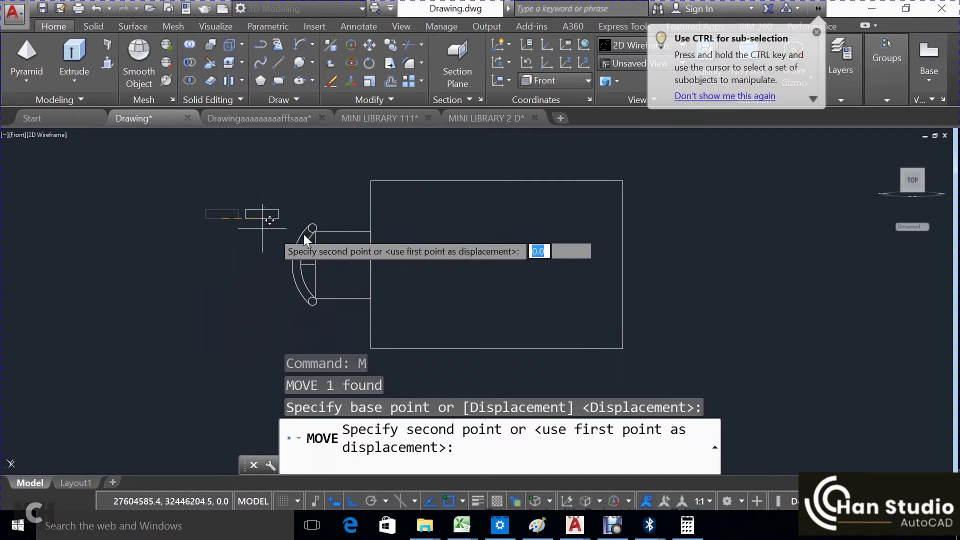
left_click(335, 231)
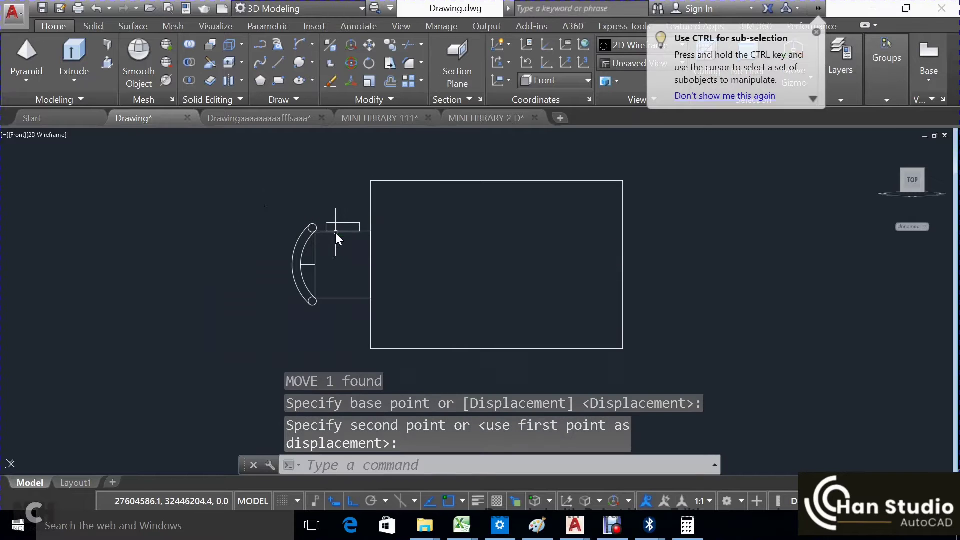
Mirror the armrest across the chair's horizontal centreline, keeping the original
left_click(348, 211)
left_click(346, 227)
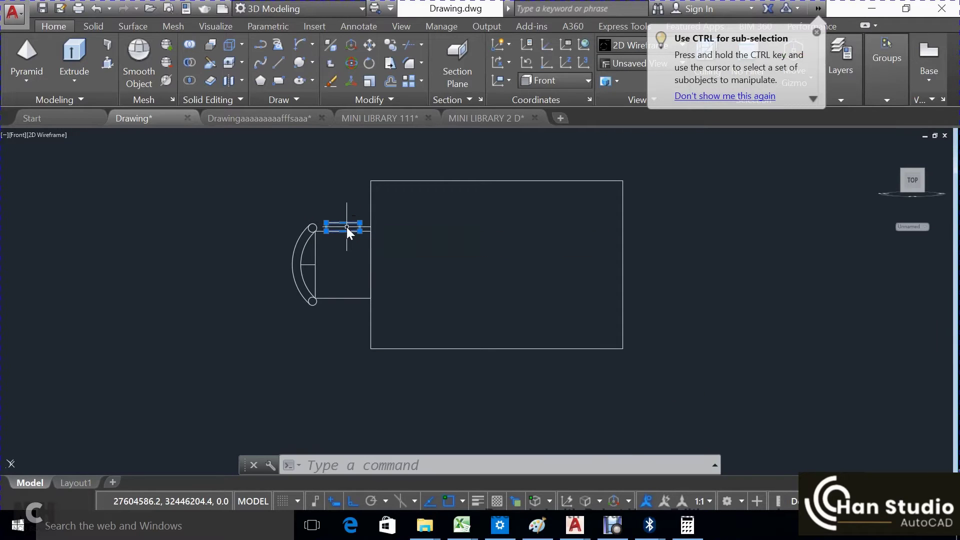
type("MI")
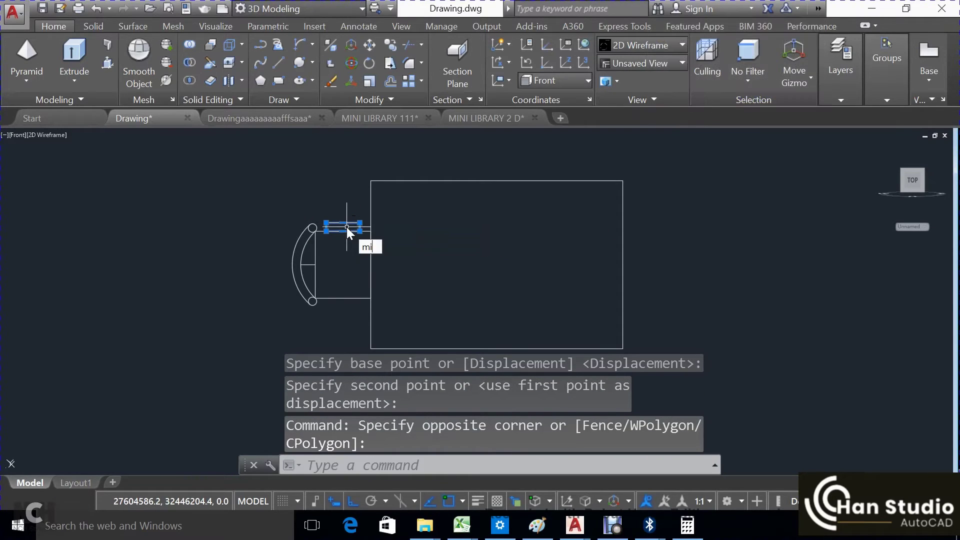
key("Return")
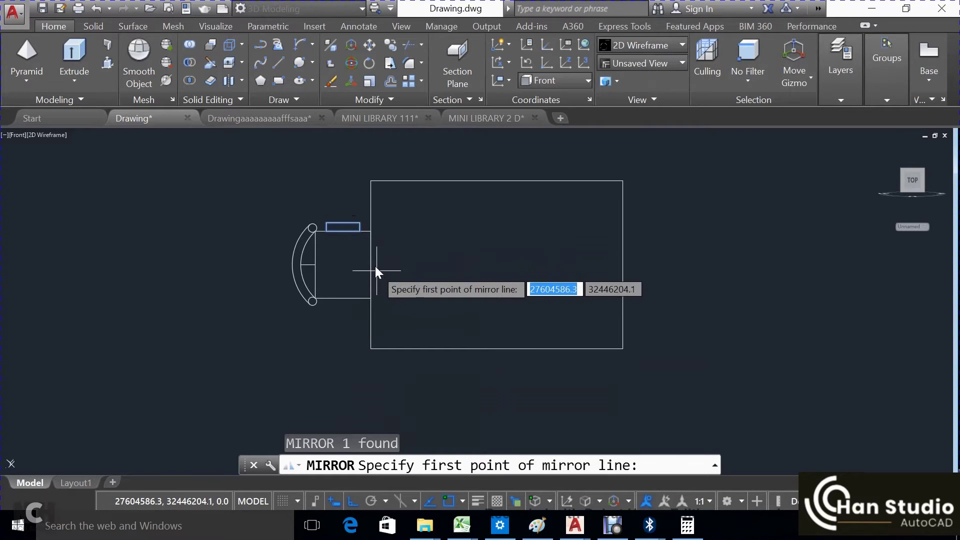
left_click(372, 264)
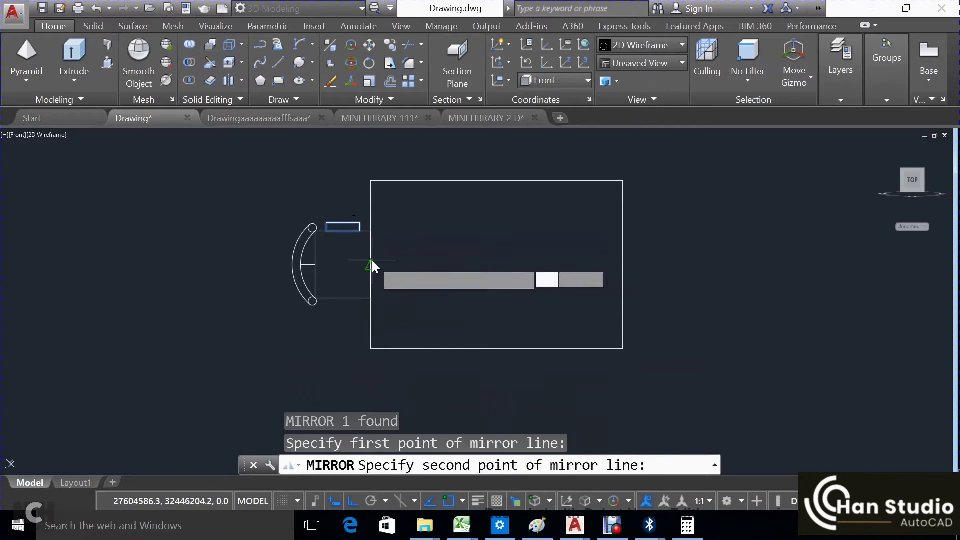
left_click(457, 261)
left_click(485, 315)
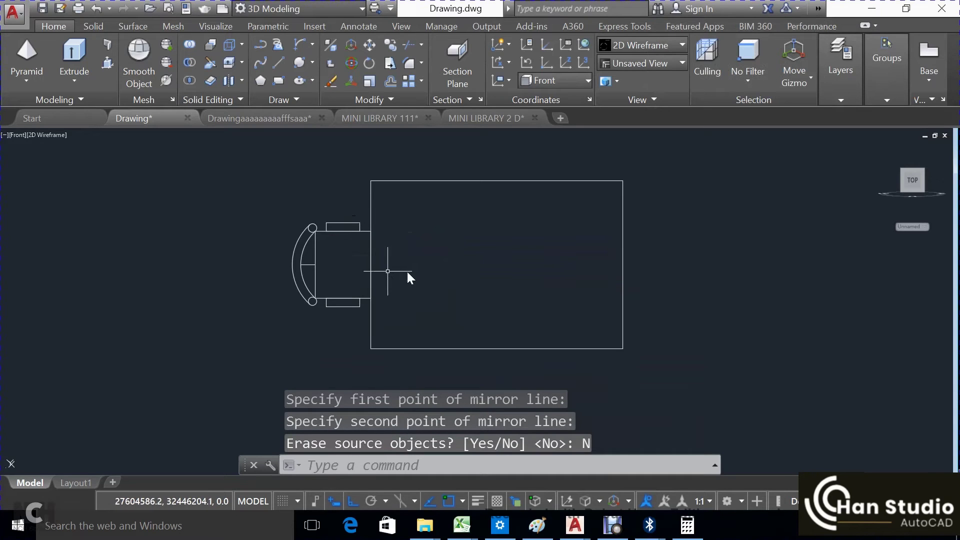
Trim the end circles and stray segments from the chair's curved back
type("TR")
key("Return")
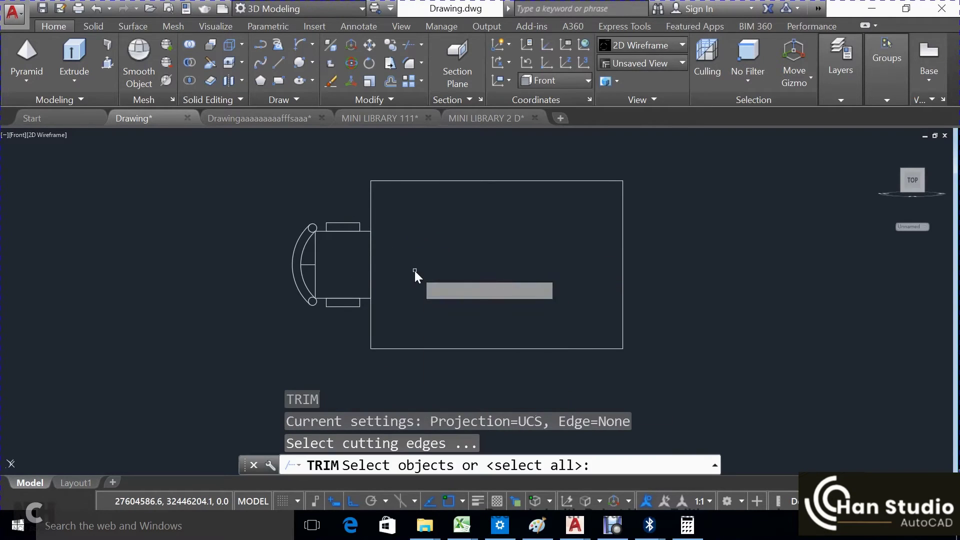
key("Return")
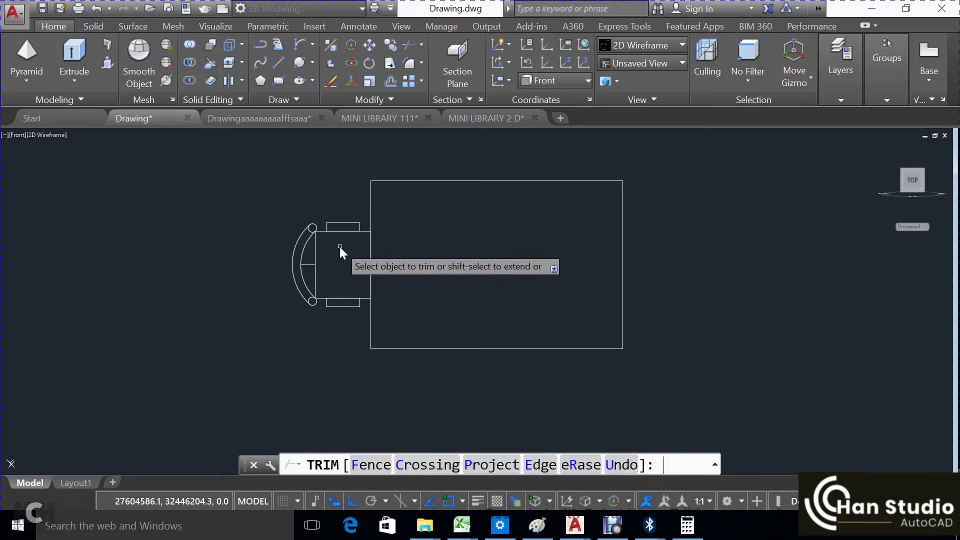
left_click(314, 256)
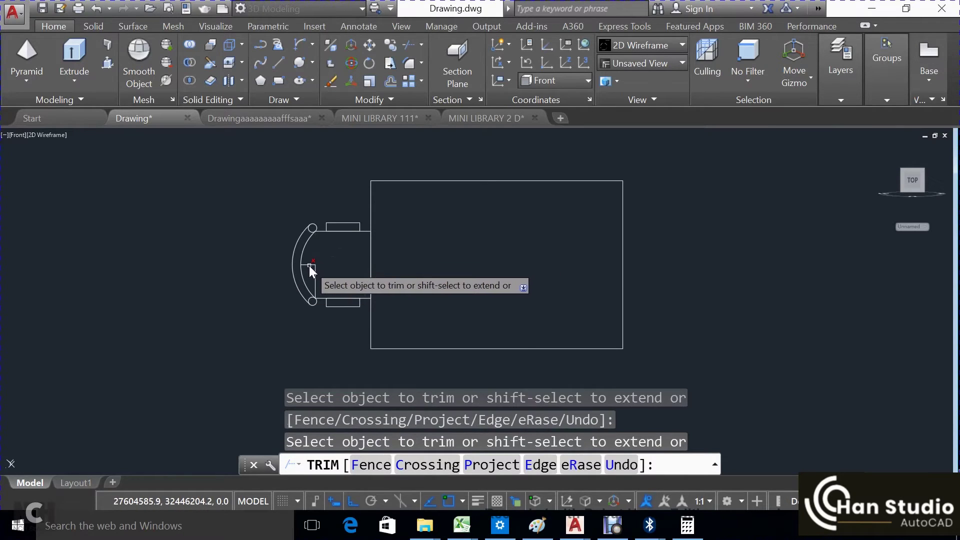
left_click(309, 229)
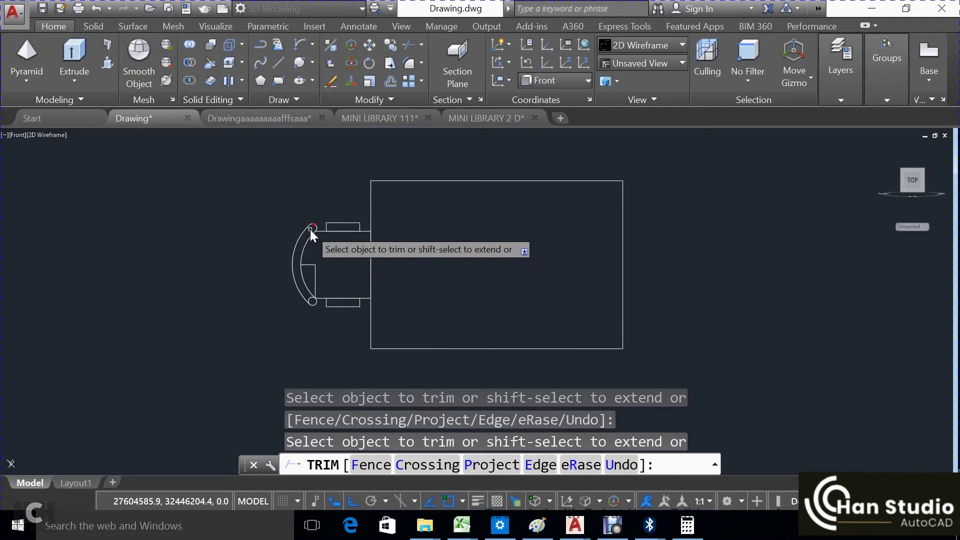
left_click(310, 300)
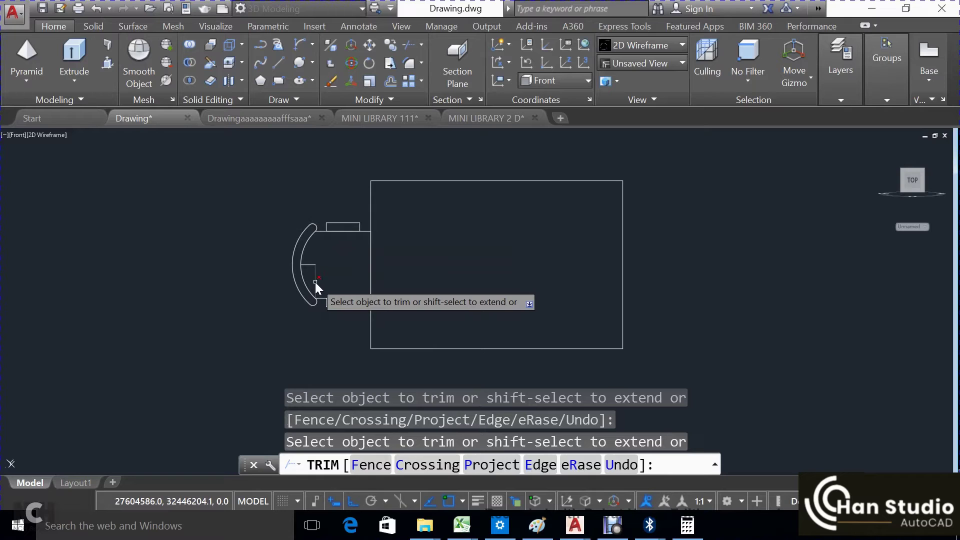
left_click(315, 281)
key("Escape")
Erase the leftover short line and select the whole left chair
left_click(319, 259)
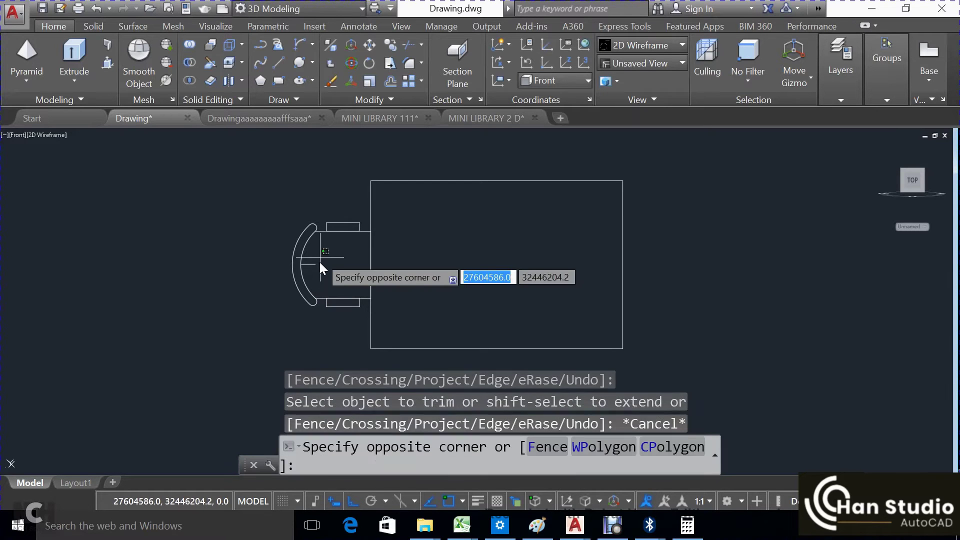
left_click(312, 270)
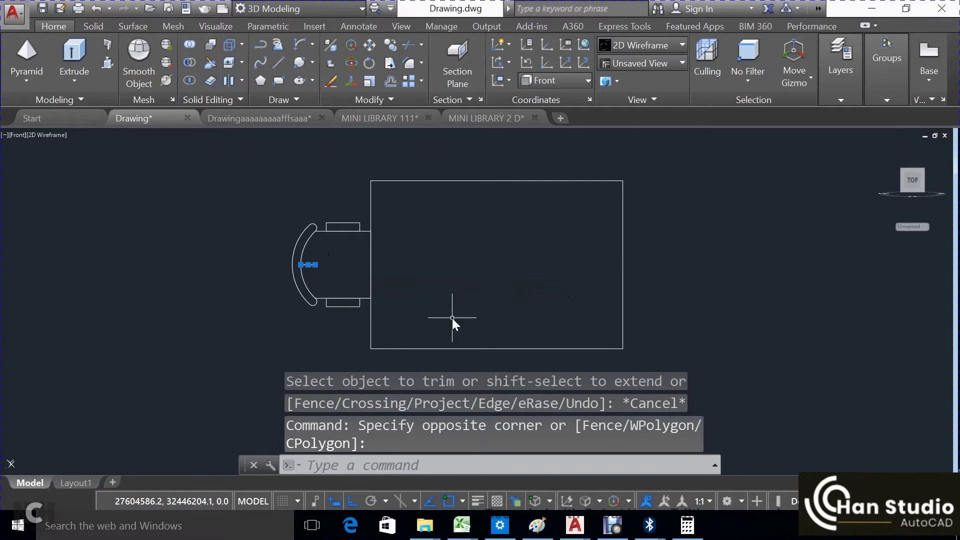
type("e")
key("Return")
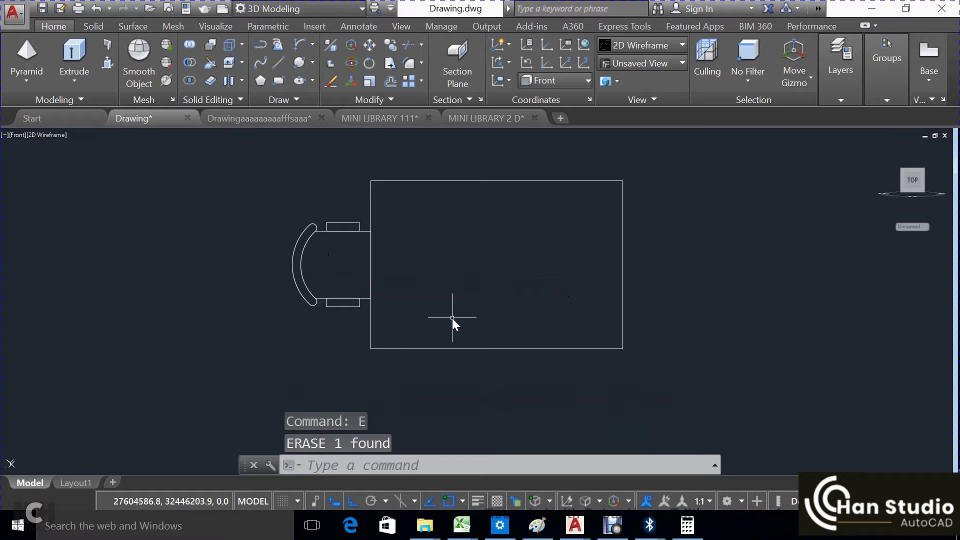
left_click(364, 200)
left_click(299, 340)
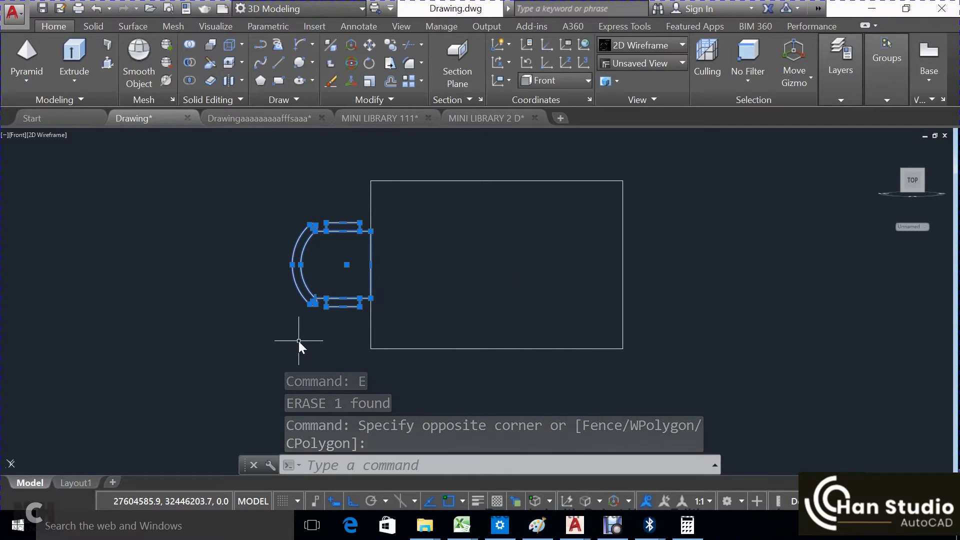
Mirror the left chair about the table's vertical centreline onto its right side
type("mi")
key("Return")
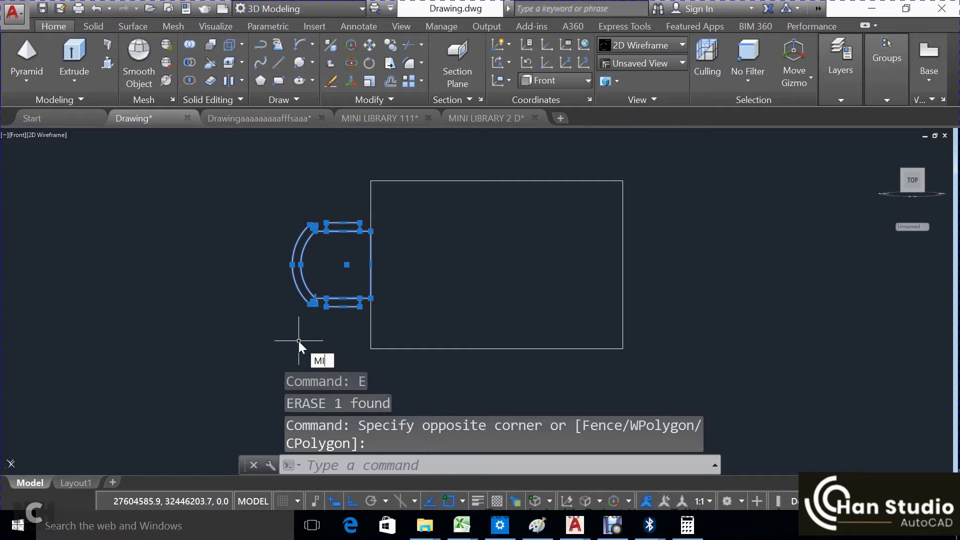
left_click(496, 181)
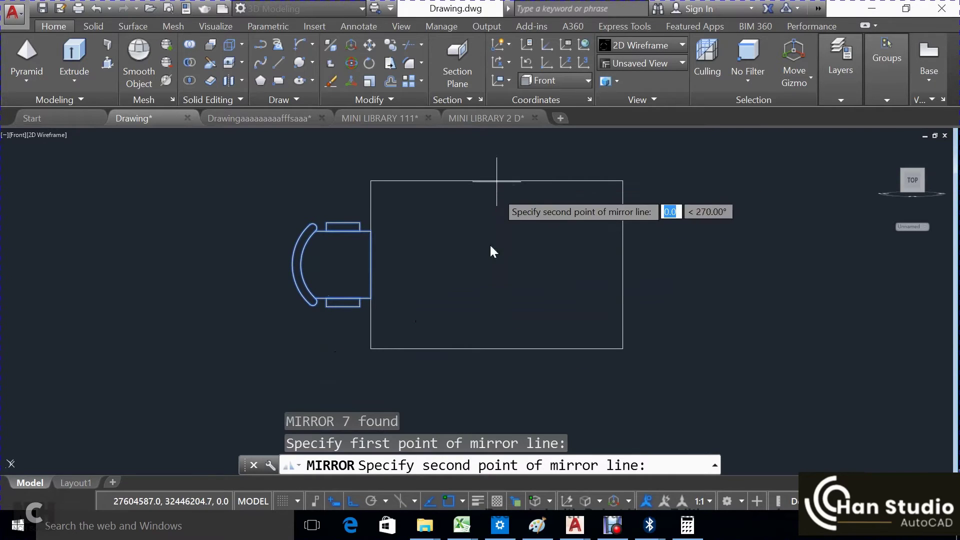
left_click(480, 310)
left_click(520, 362)
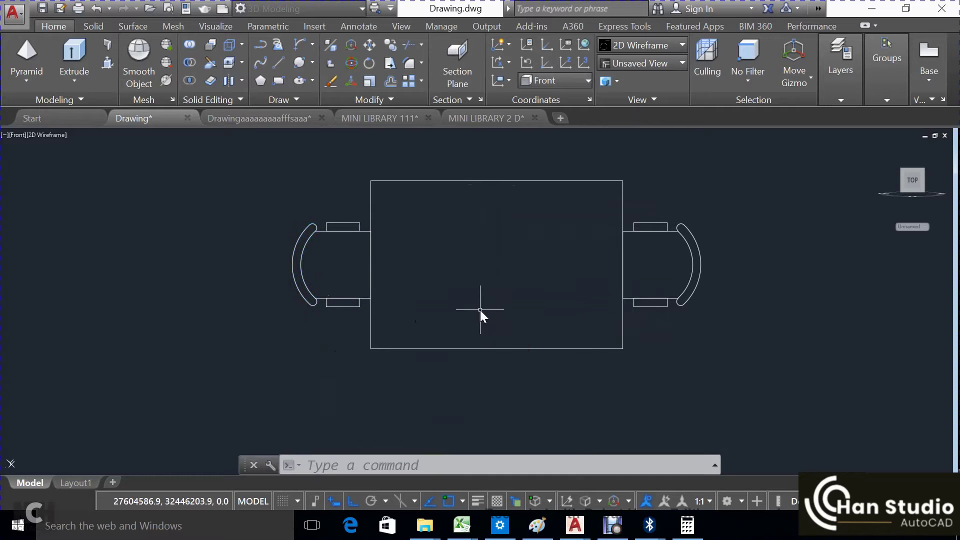
left_click(707, 196)
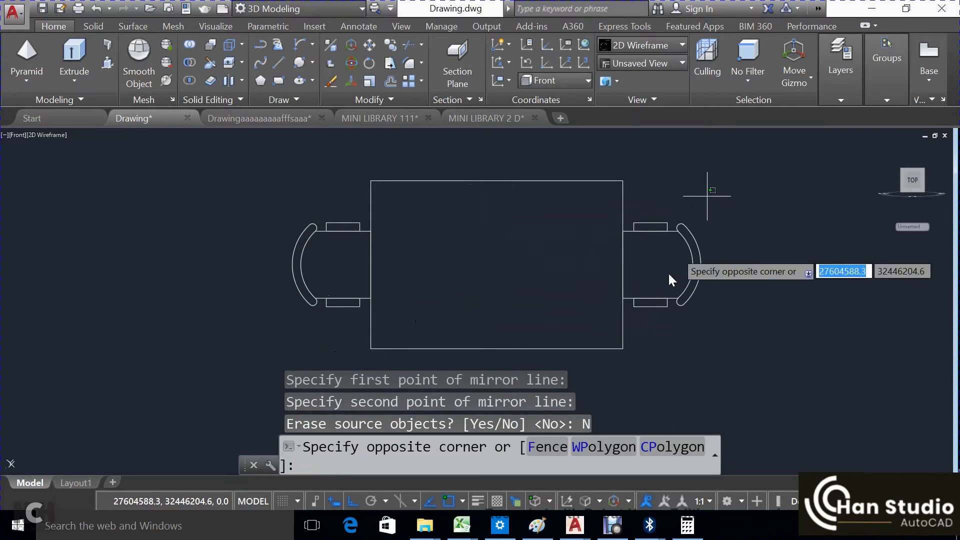
left_click(629, 332)
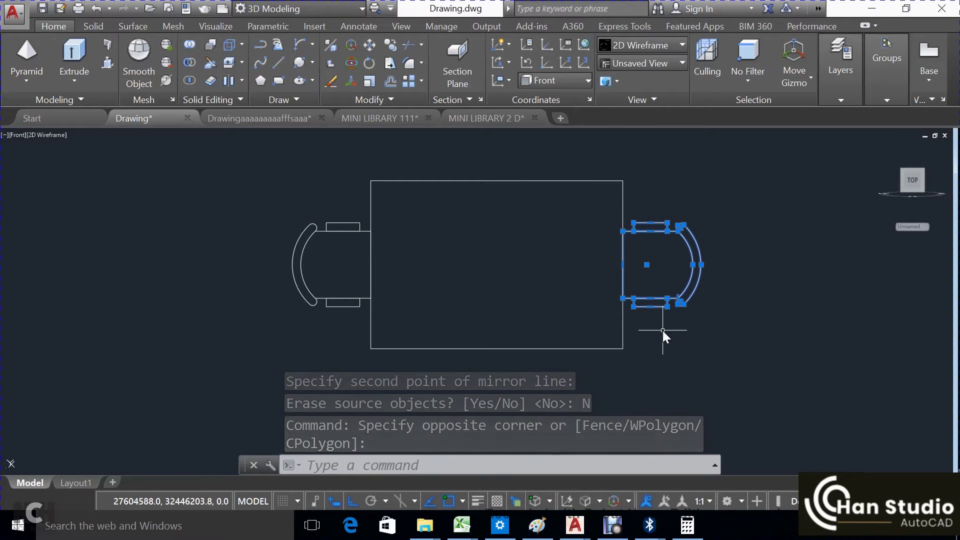
Copy the right-hand chair to a spot further right of the table
type("c")
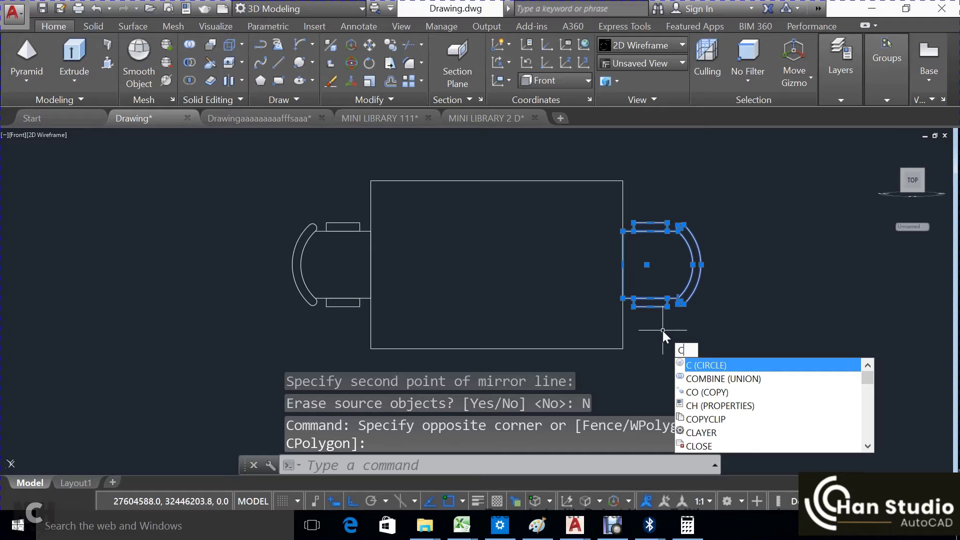
type("o")
key("Return")
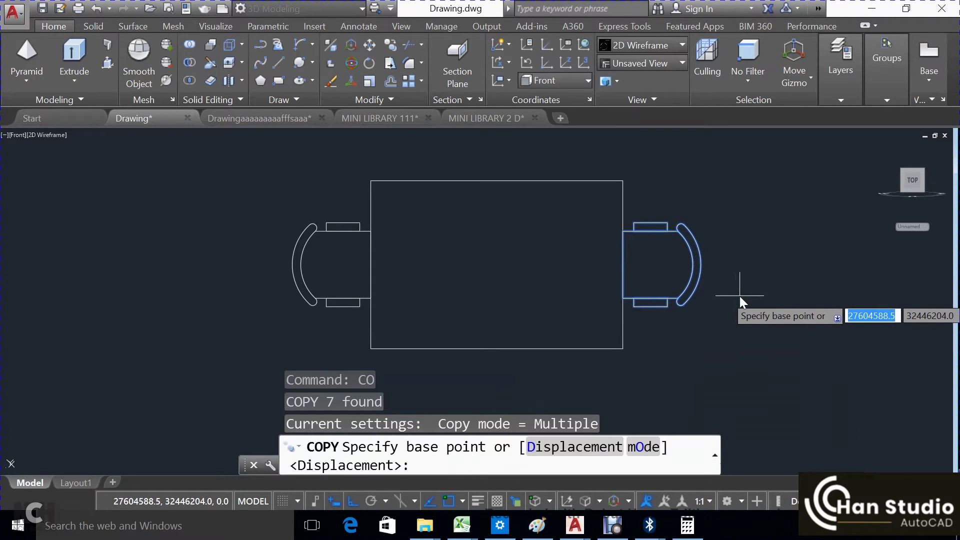
left_click(687, 349)
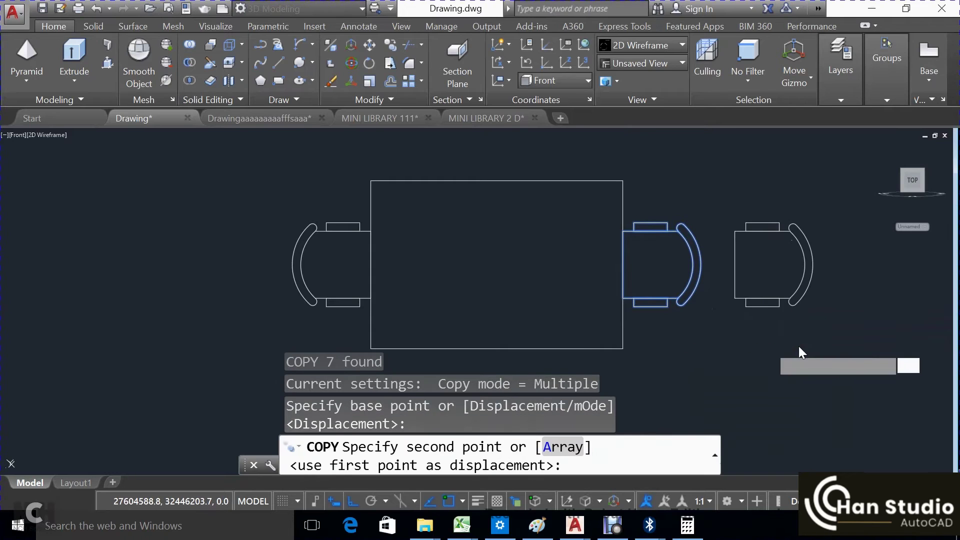
key("Escape")
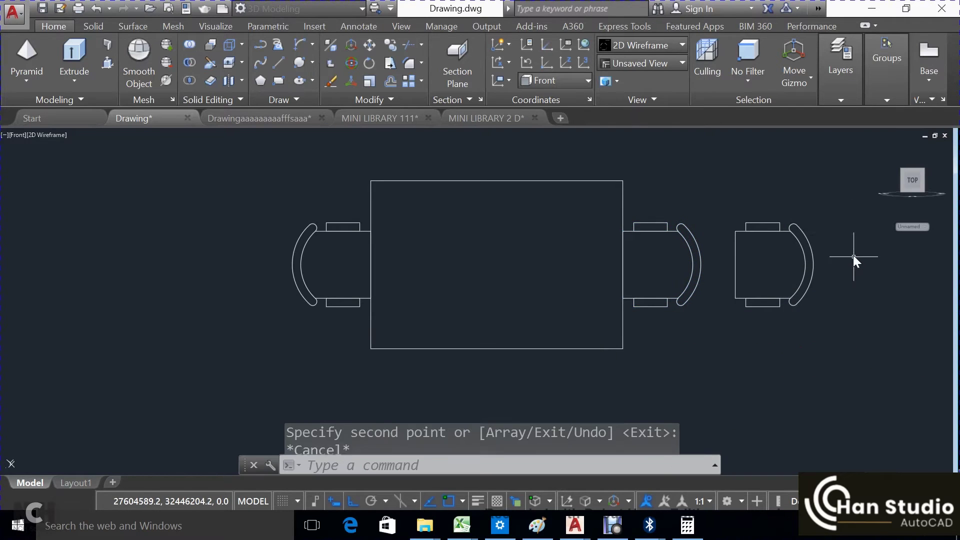
Rotate the spare chair 270° with RO so its curved back faces downward
left_click(842, 190)
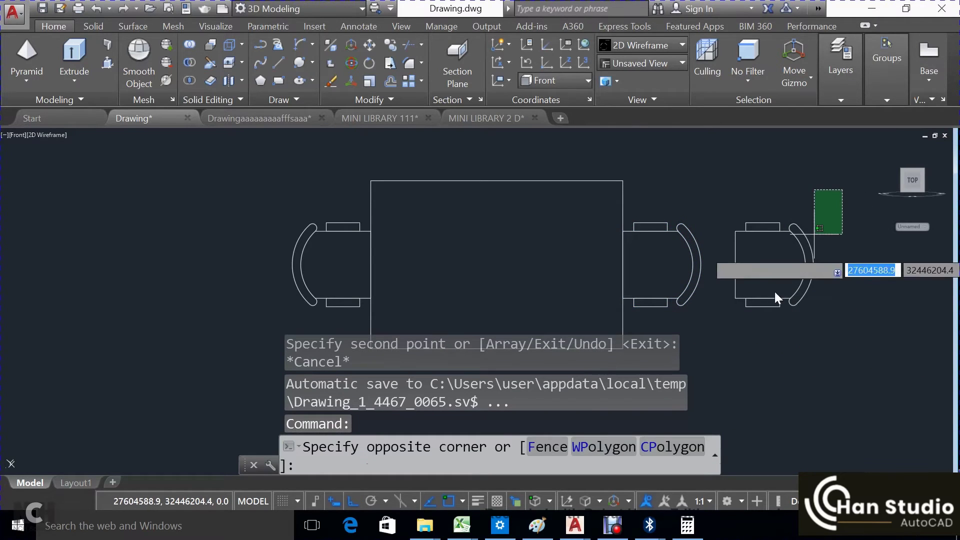
left_click(713, 347)
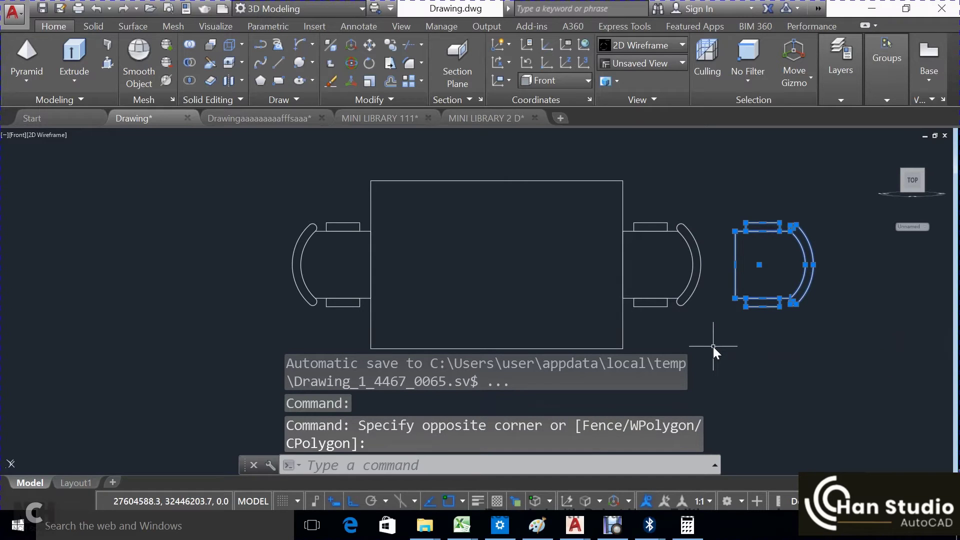
type("RO")
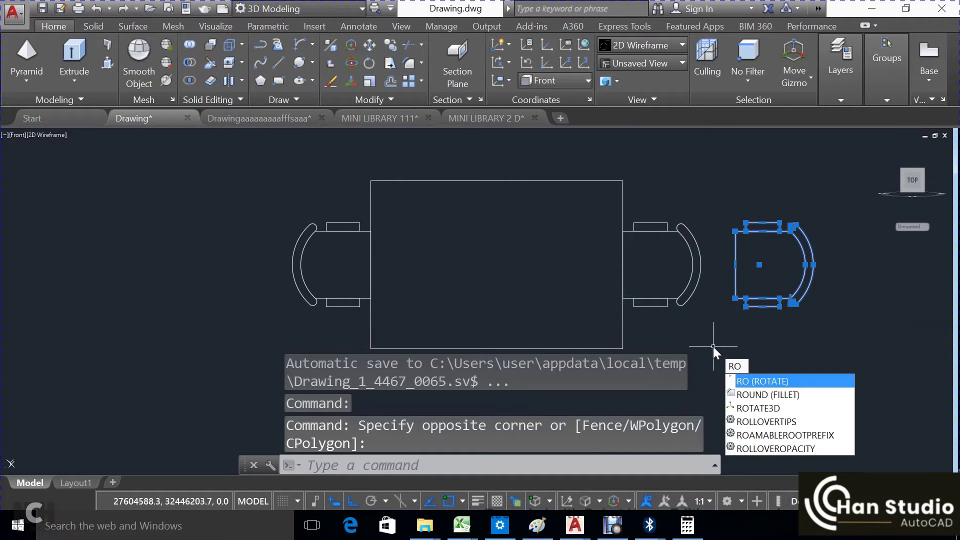
key("Return")
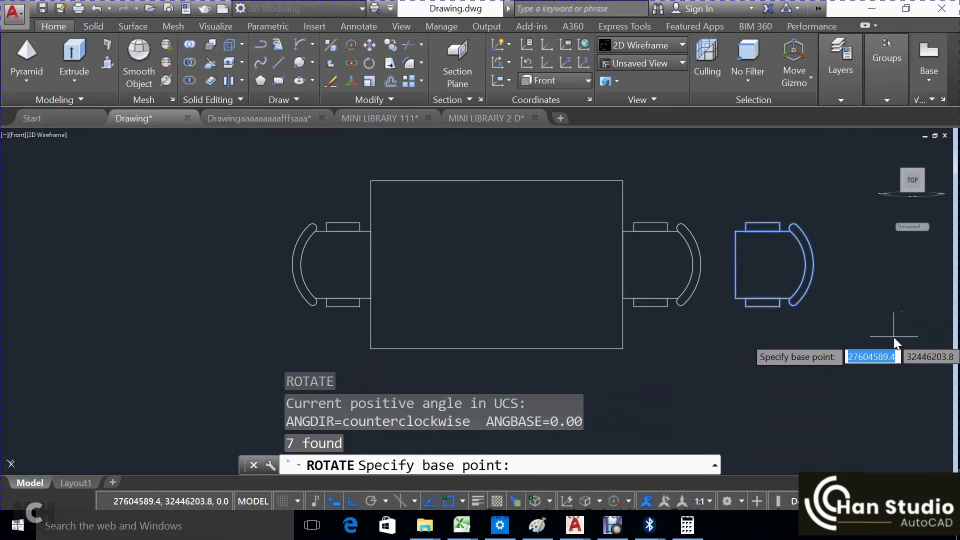
left_click(893, 337)
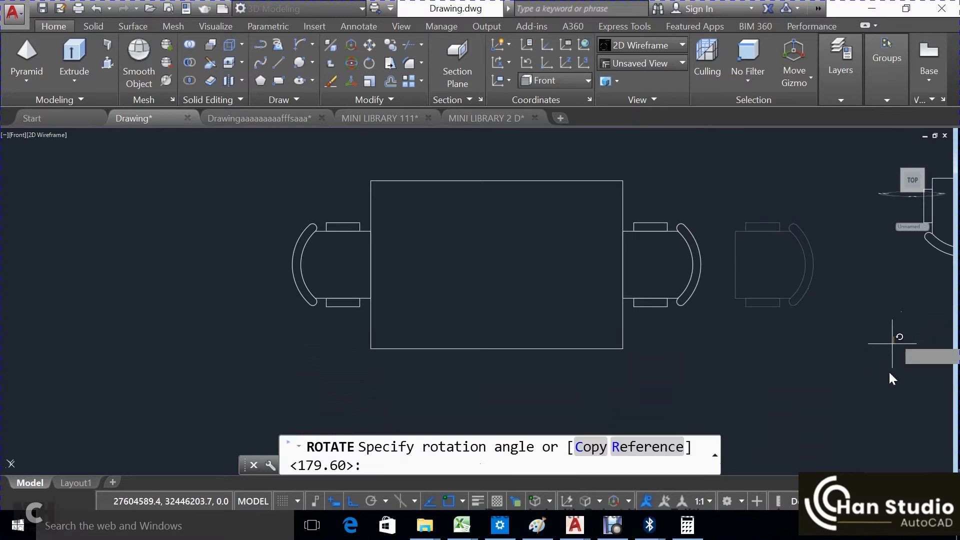
left_click(861, 380)
Pan to show the table and chair together, then select the rotated chair
mouse_move(825, 364)
middle_mouse_down()
mouse_move(677, 355)
mouse_move(629, 371)
middle_mouse_up()
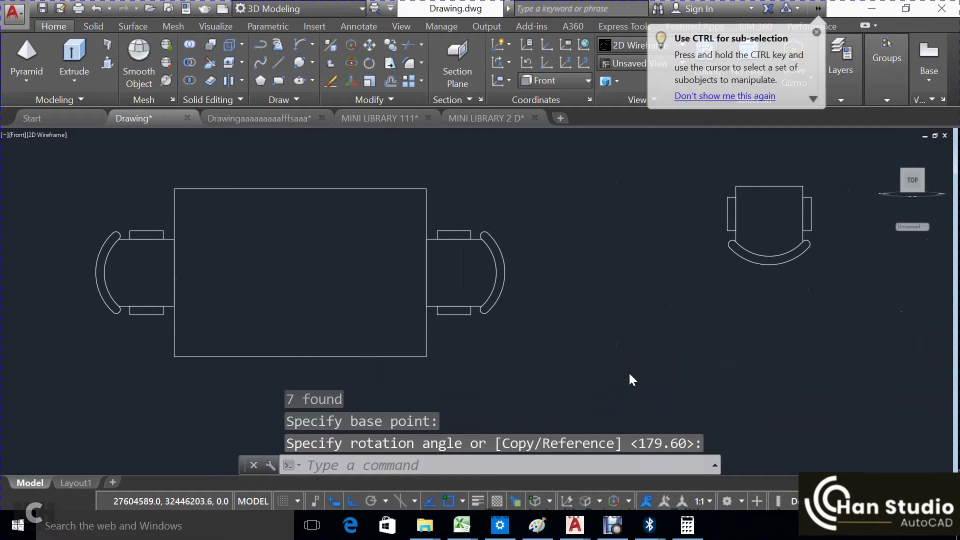
left_click(833, 176)
left_click(674, 291)
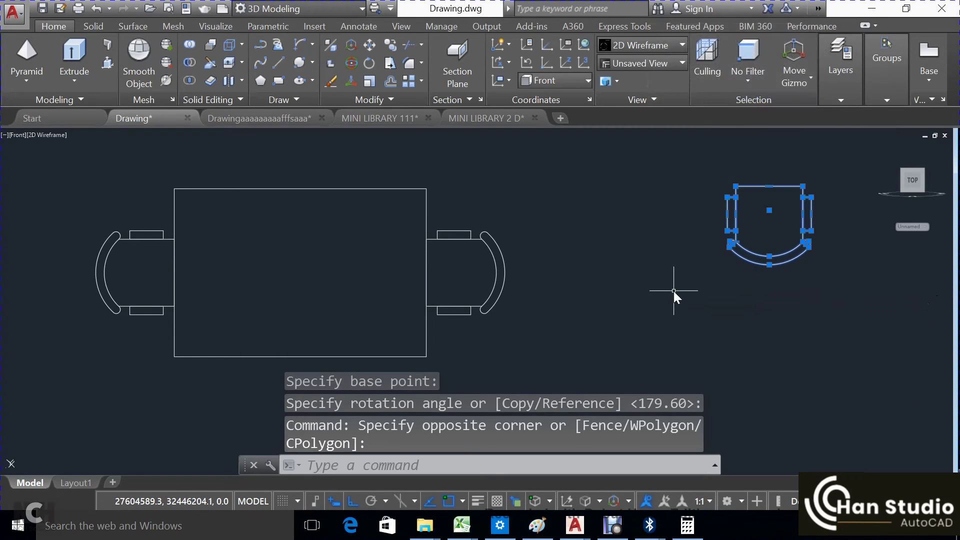
Move the rotated chair by its top-edge midpoint to the table's bottom edge near the left corner
type("M")
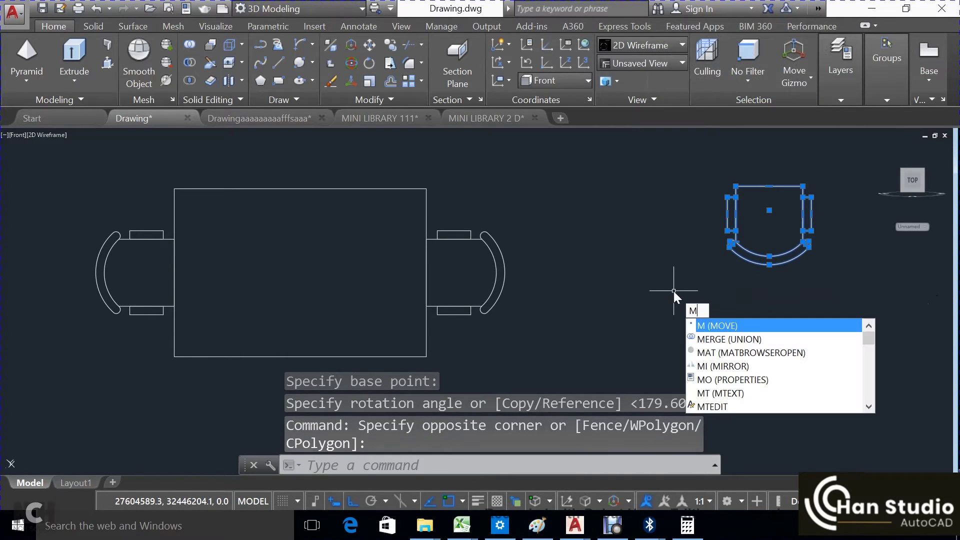
key("Return")
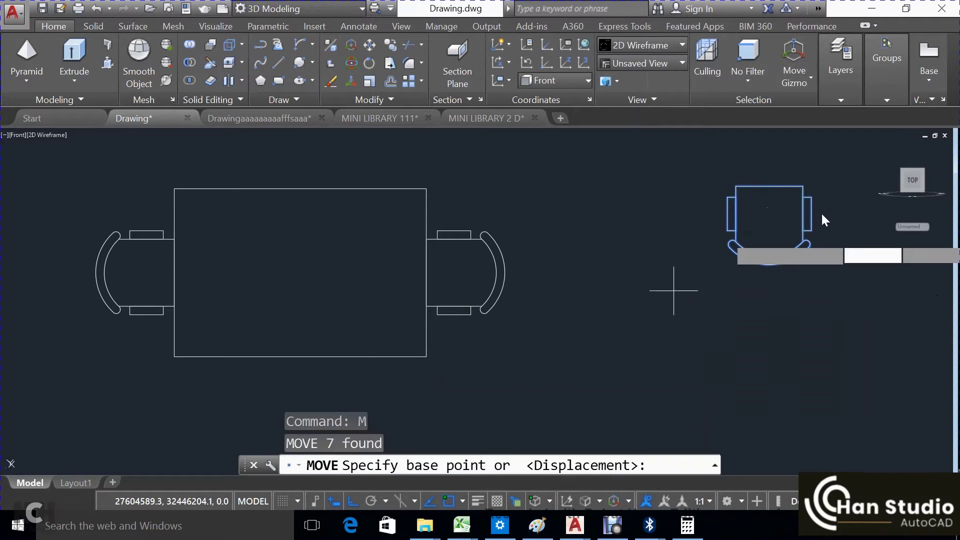
left_click(769, 187)
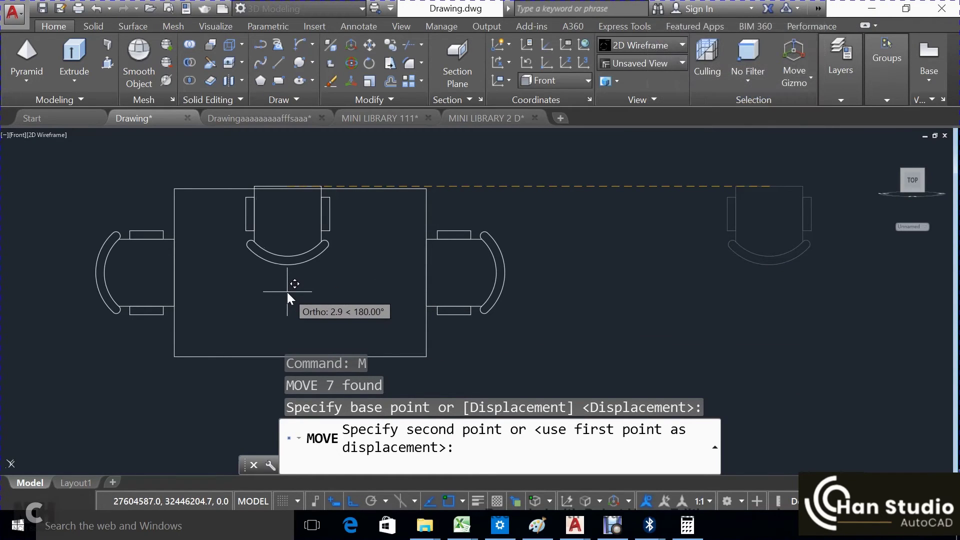
left_click(355, 503)
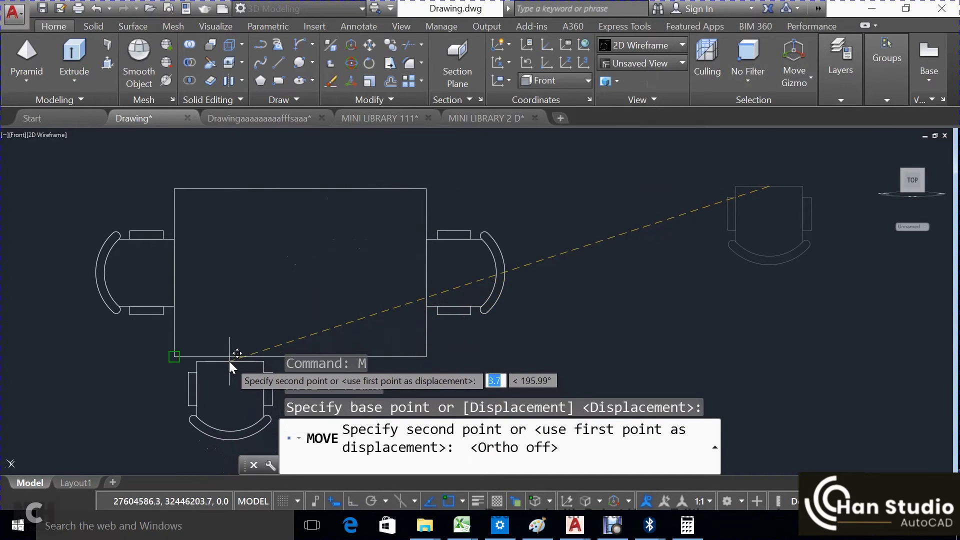
left_click(176, 356)
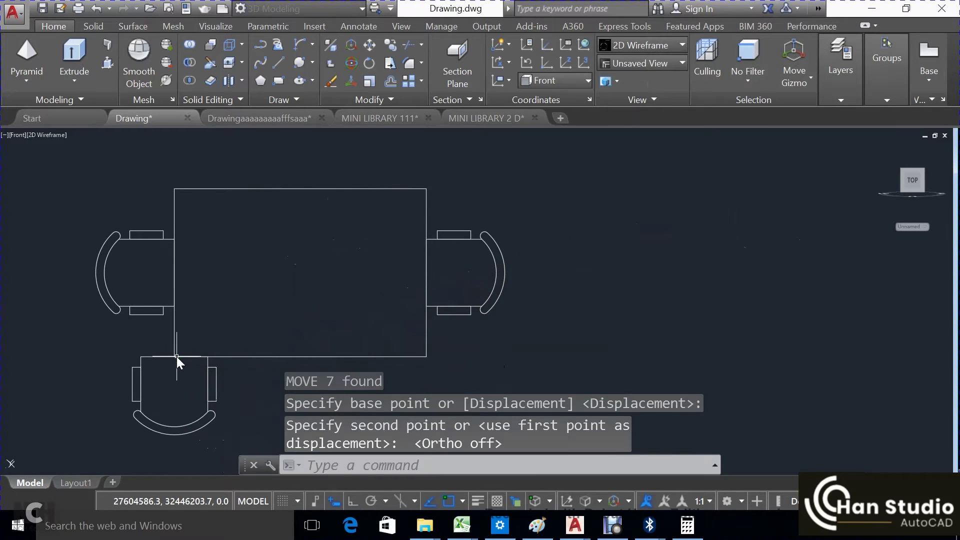
middle_click_drag(248, 338, 284, 288)
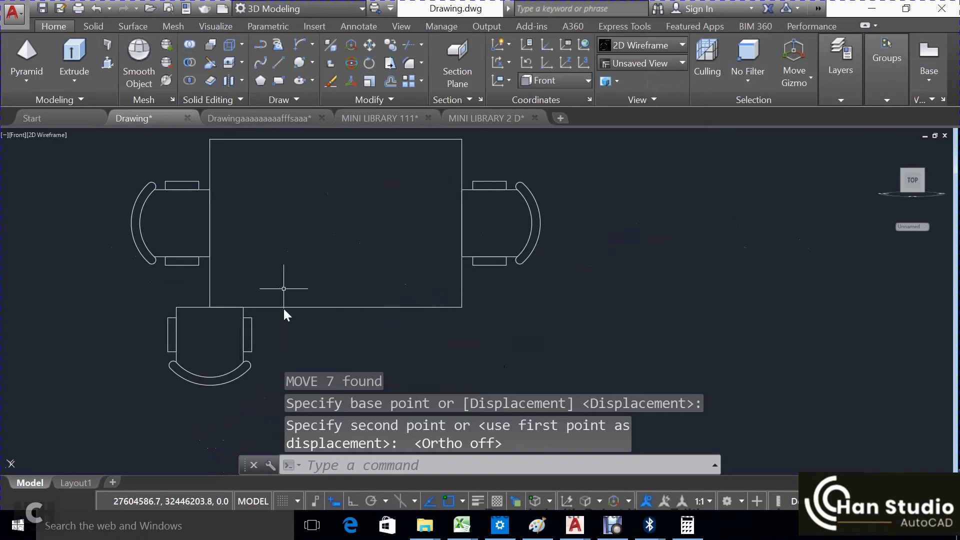
left_click(275, 326)
With Ortho on, shift the bottom chair 0.02 sideways along the table's bottom edge
left_click(111, 383)
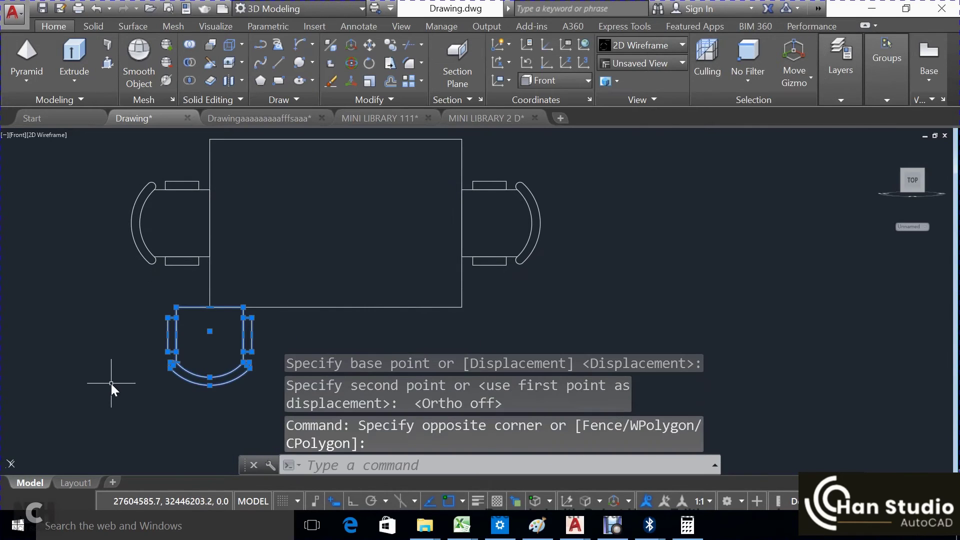
type("M")
key("Return")
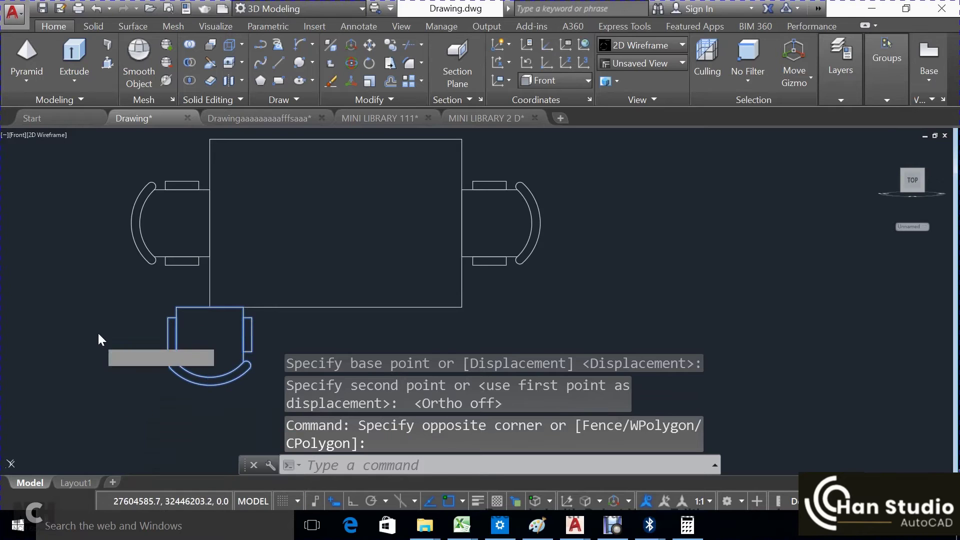
left_click(79, 317)
type("M")
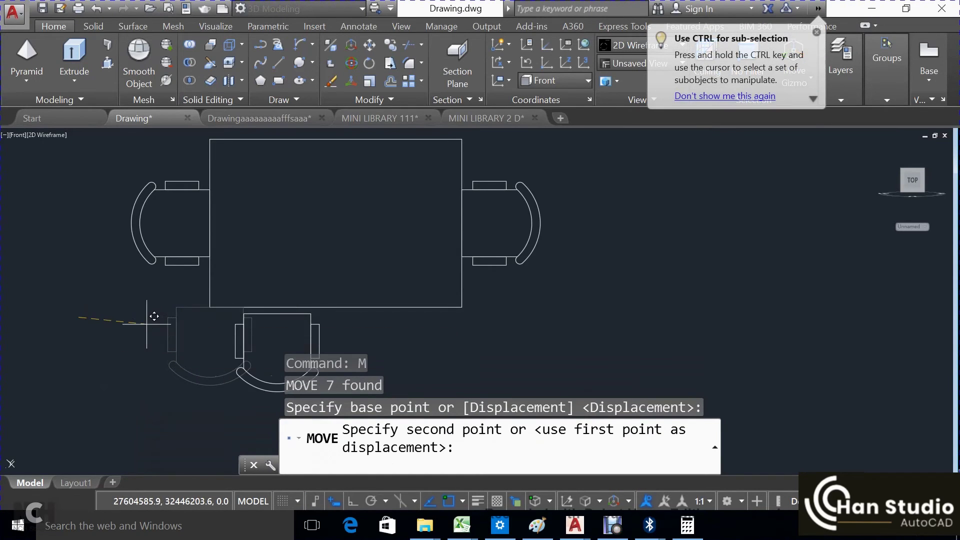
left_click(351, 501)
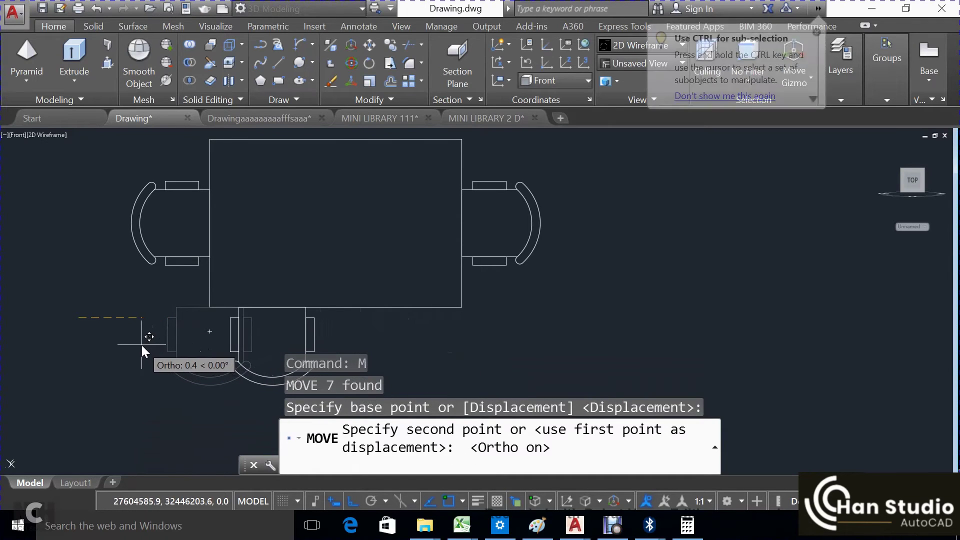
type("0.02")
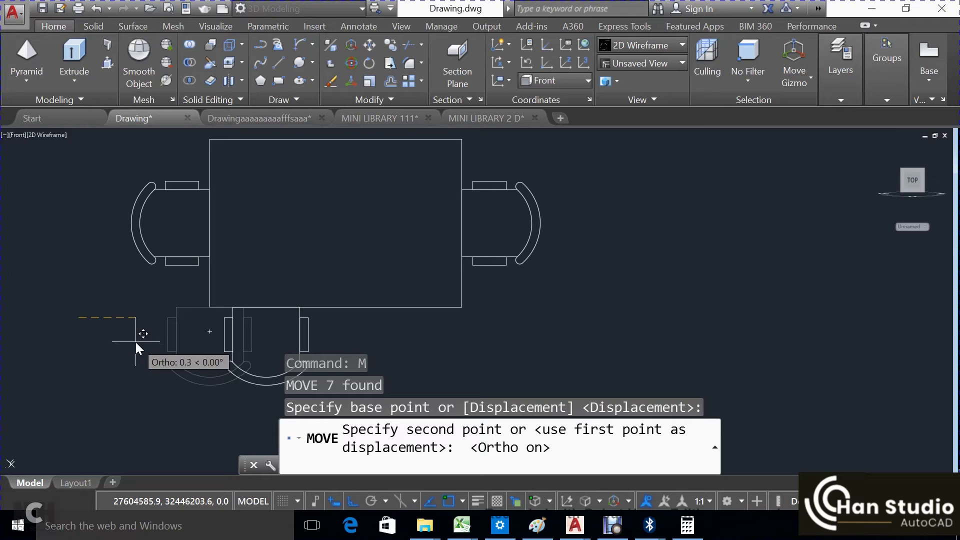
key("Return")
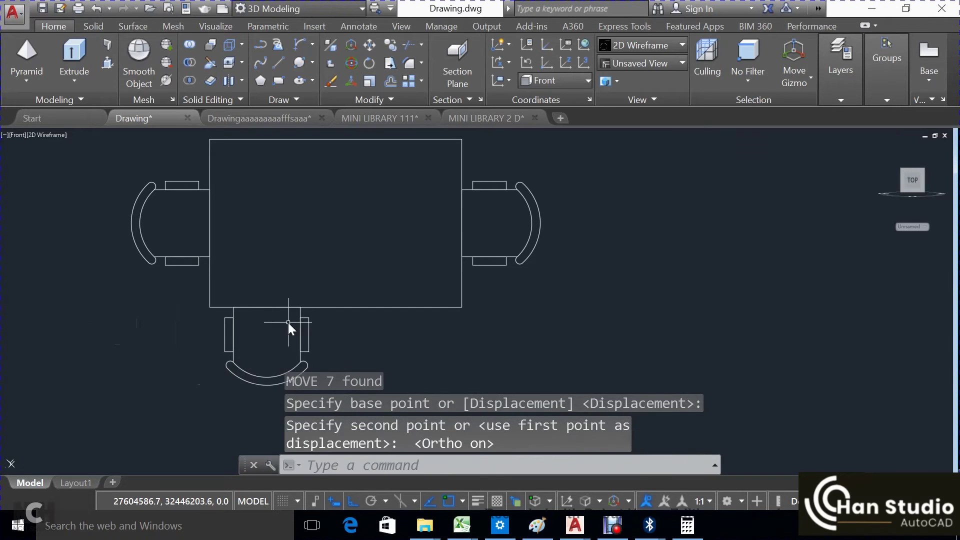
Reselect the chair below the table and pan the view left
left_click(317, 313)
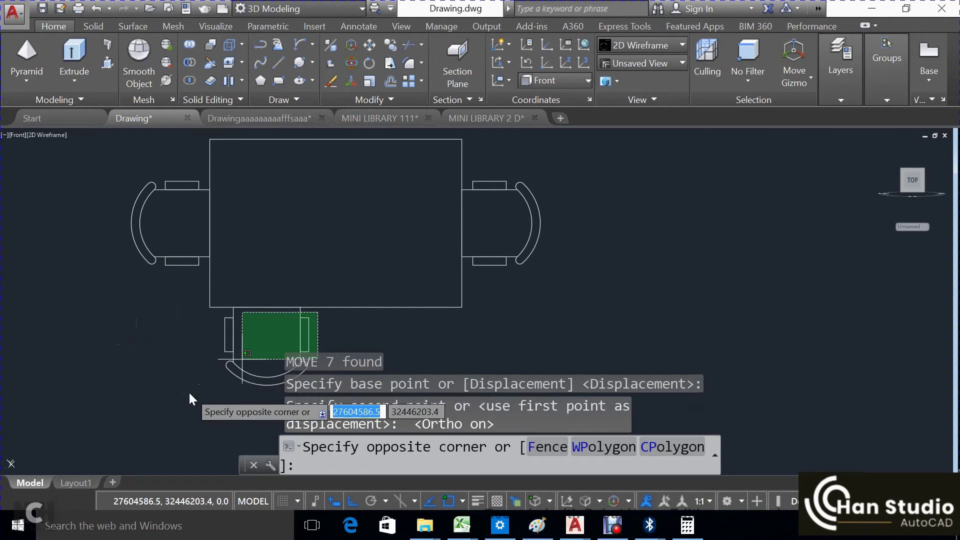
left_click(172, 406)
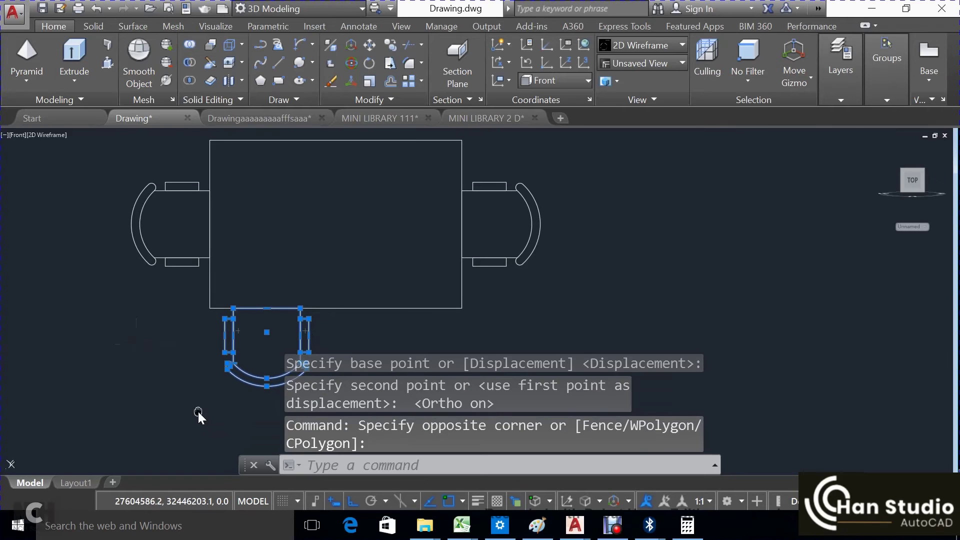
mouse_move(197, 409)
middle_mouse_down()
mouse_move(160, 410)
mouse_move(137, 424)
middle_mouse_up()
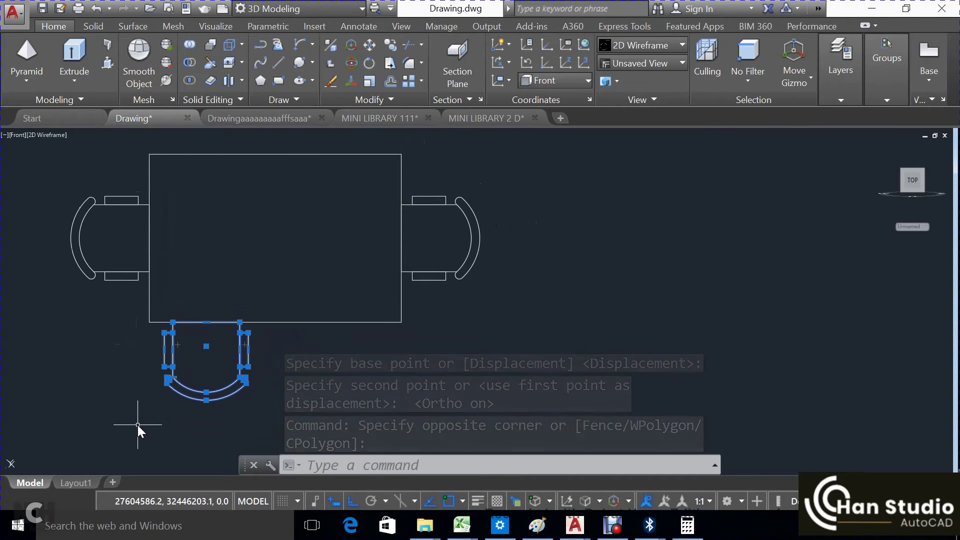
Mirror the bottom chair about a vertical line through the bottom-edge midpoint, keeping the original; select both chairs
type("MI")
key("Return")
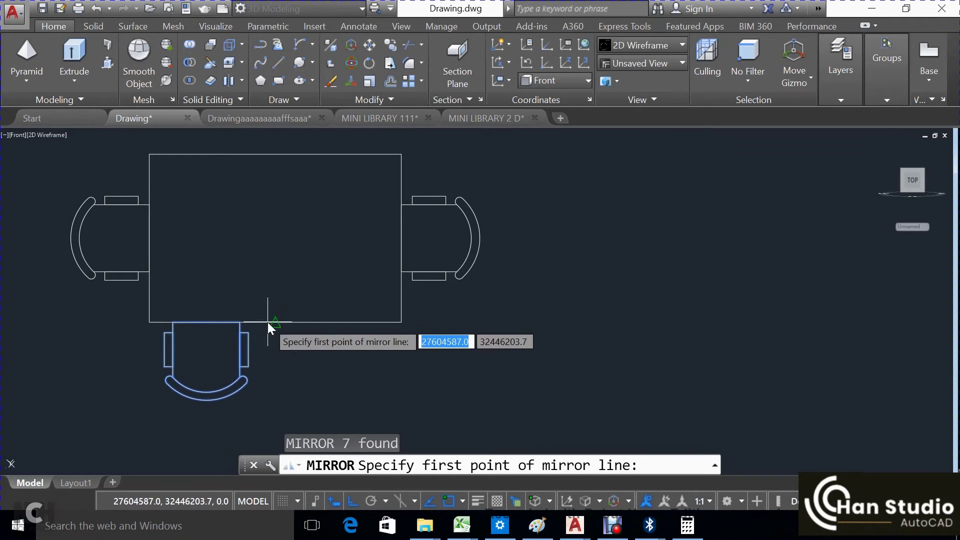
left_click(275, 322)
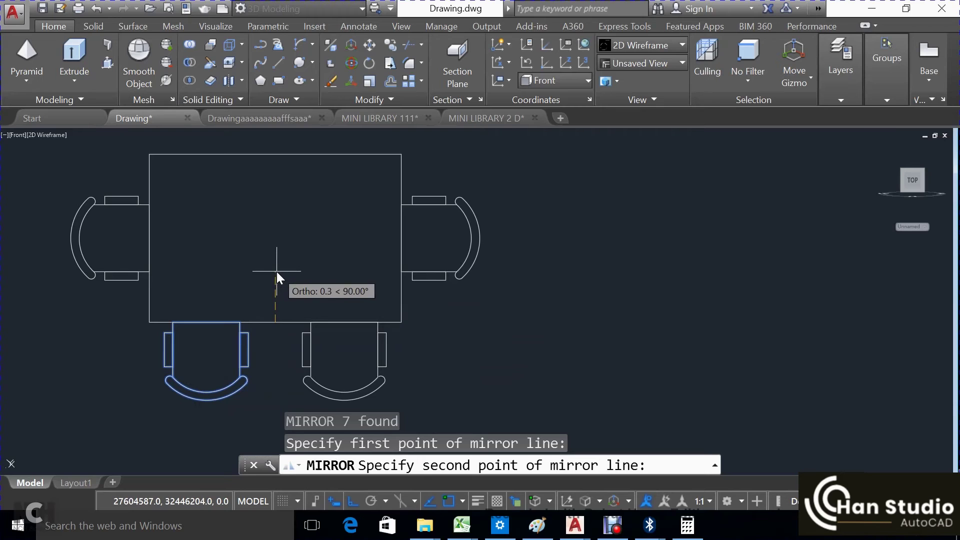
left_click(277, 271)
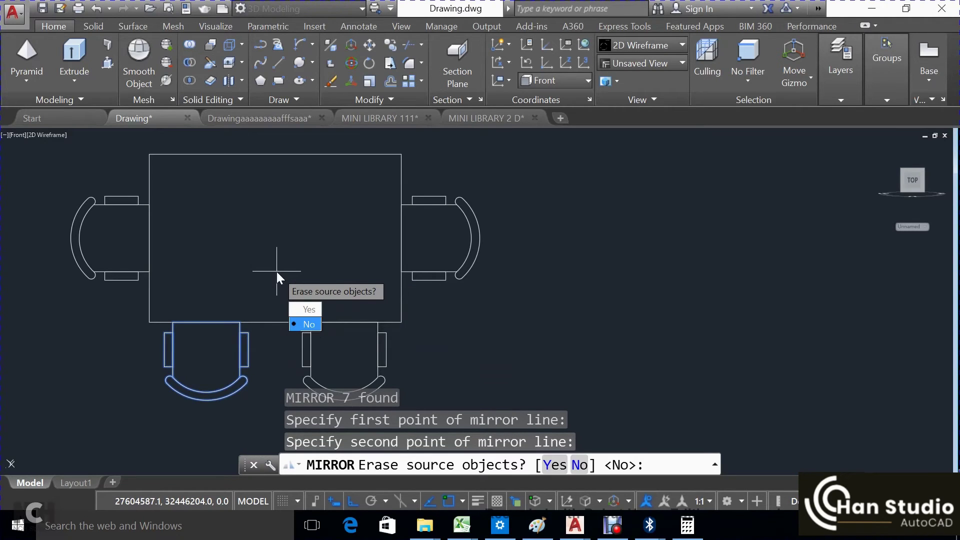
key("Return")
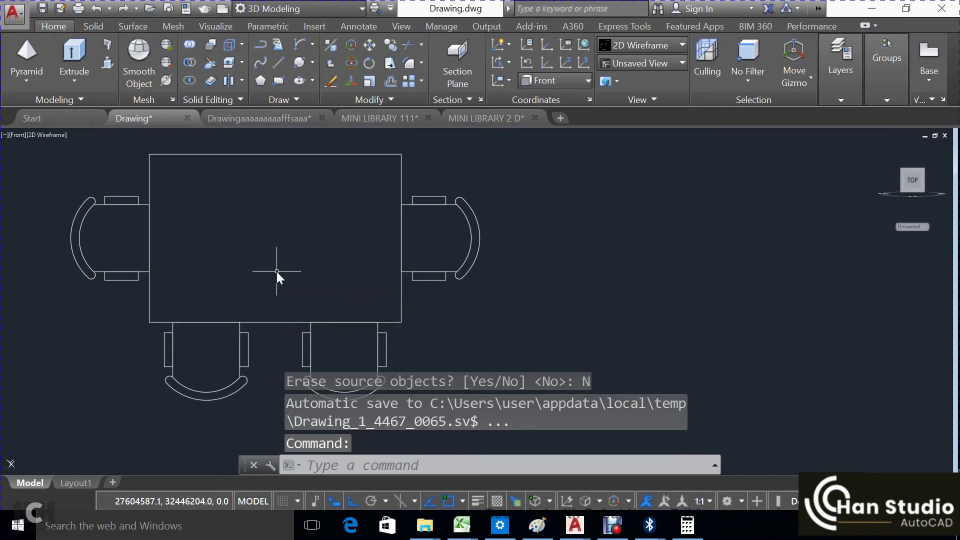
left_click(394, 328)
left_click(119, 410)
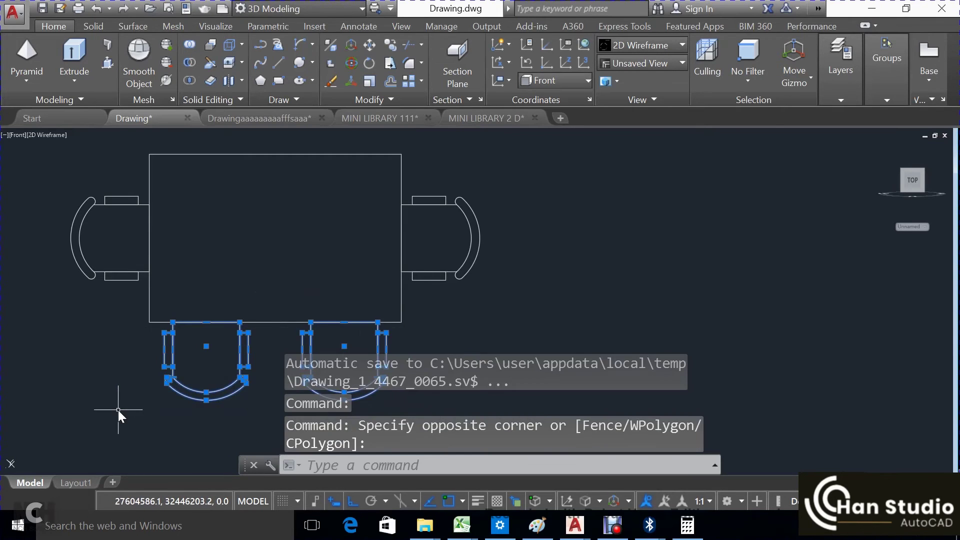
Attempt to mirror both bottom chairs from the right edge midpoint, then cancel it
type("M")
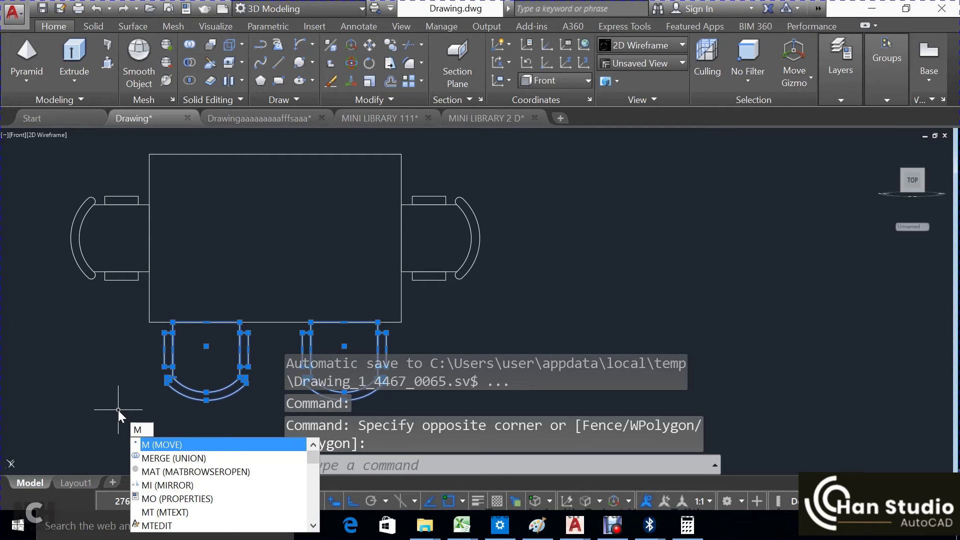
type("I")
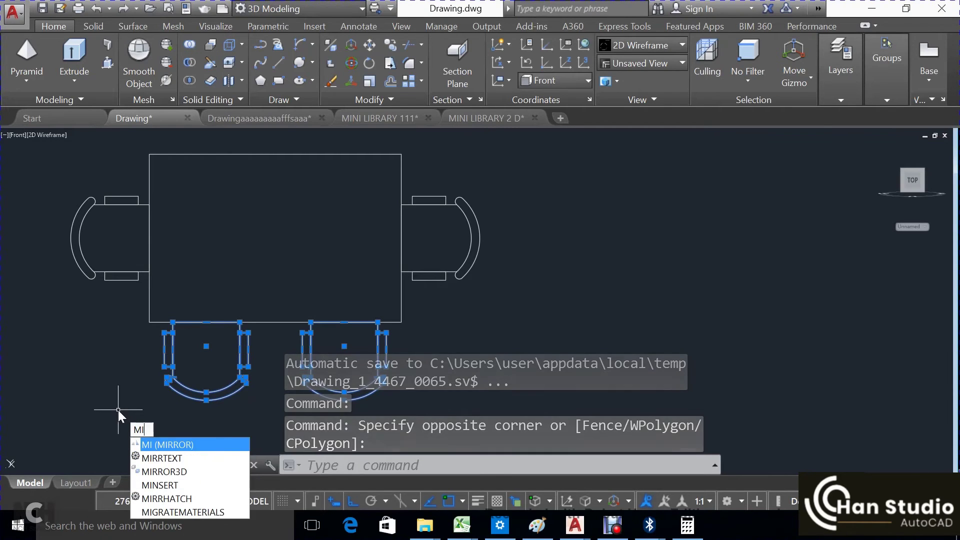
key("Return")
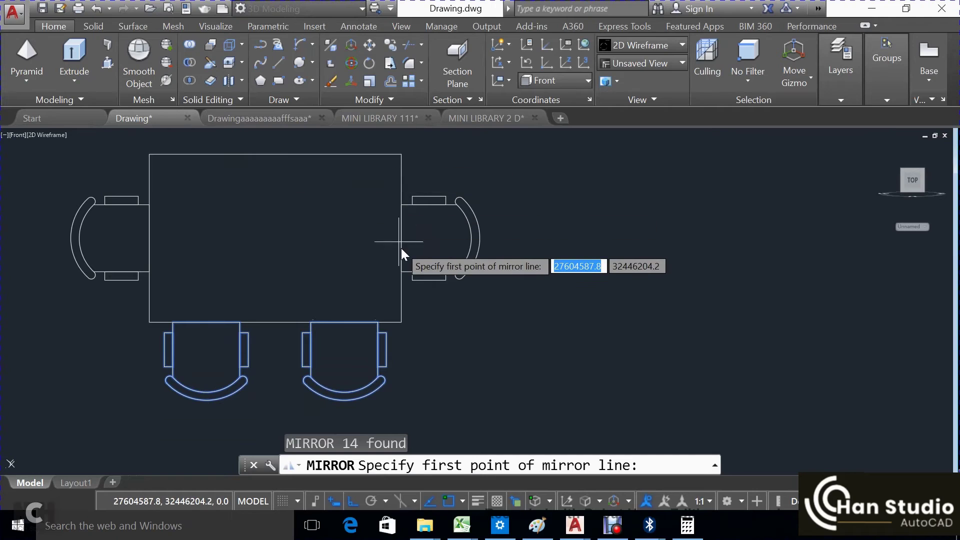
left_click(401, 238)
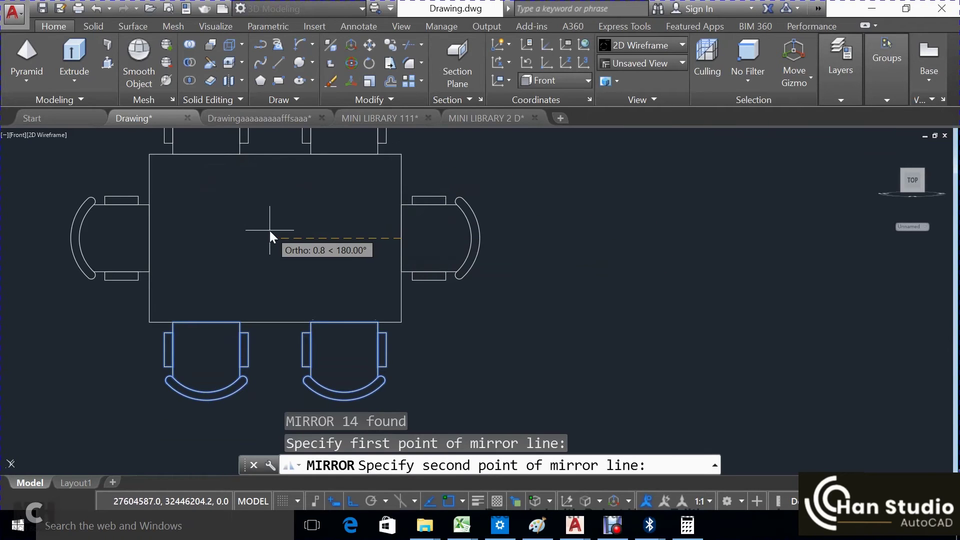
middle_click_drag(270, 234, 251, 298)
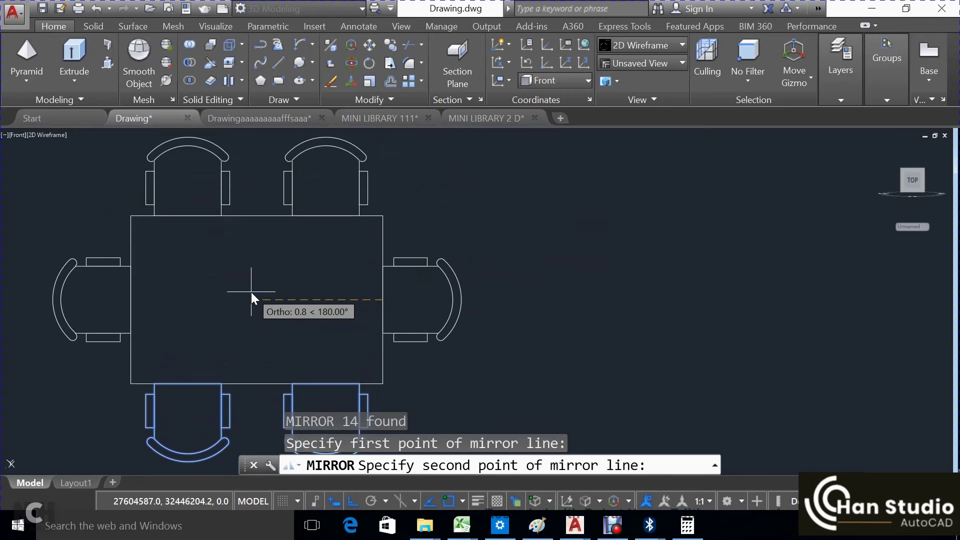
key("Return")
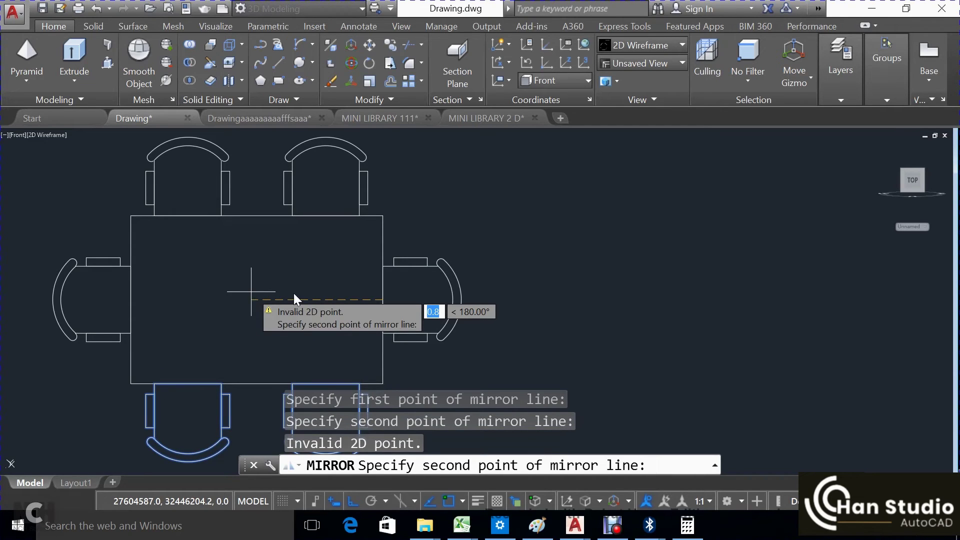
key("Escape")
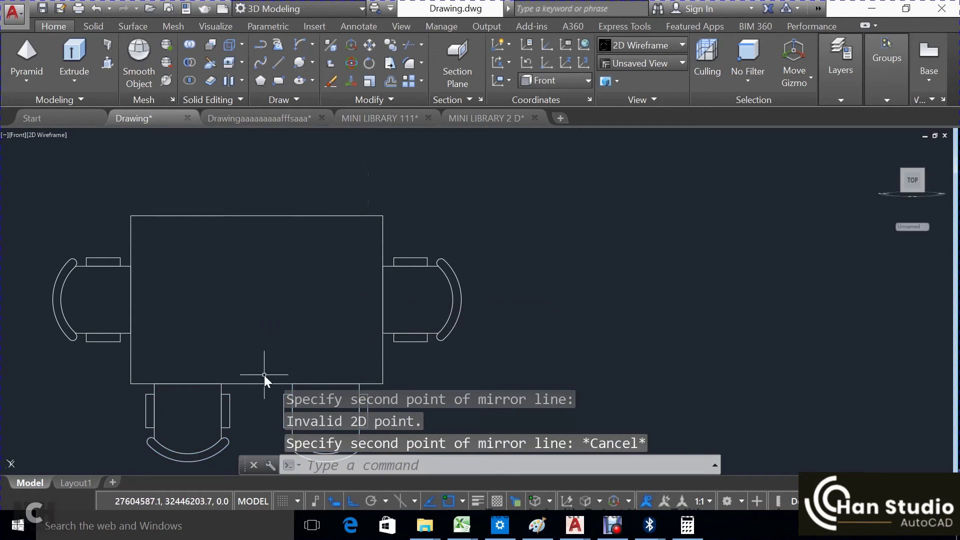
Reselect both bottom chairs and mirror them across the table's horizontal centre line, keeping the originals
scroll(282, 352, "down", 2)
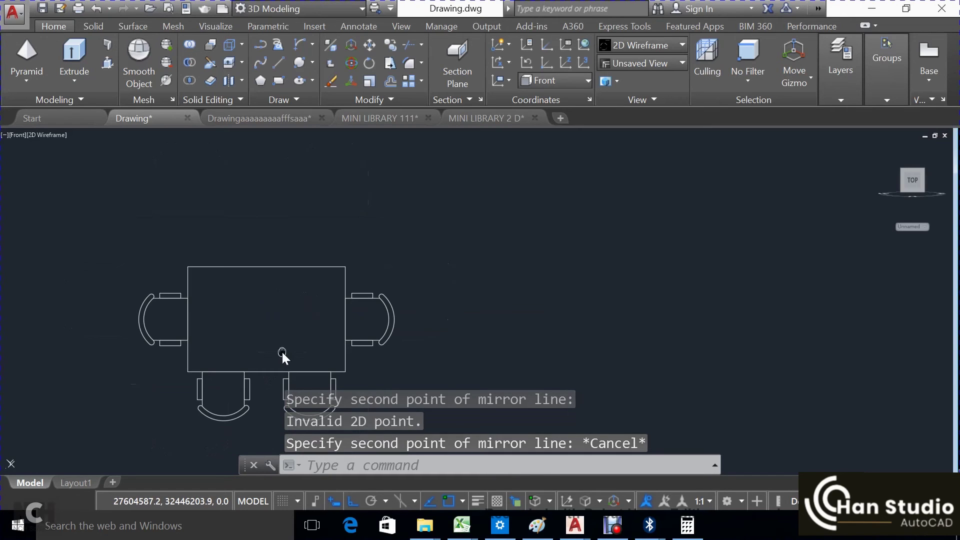
middle_click_drag(282, 353, 233, 324)
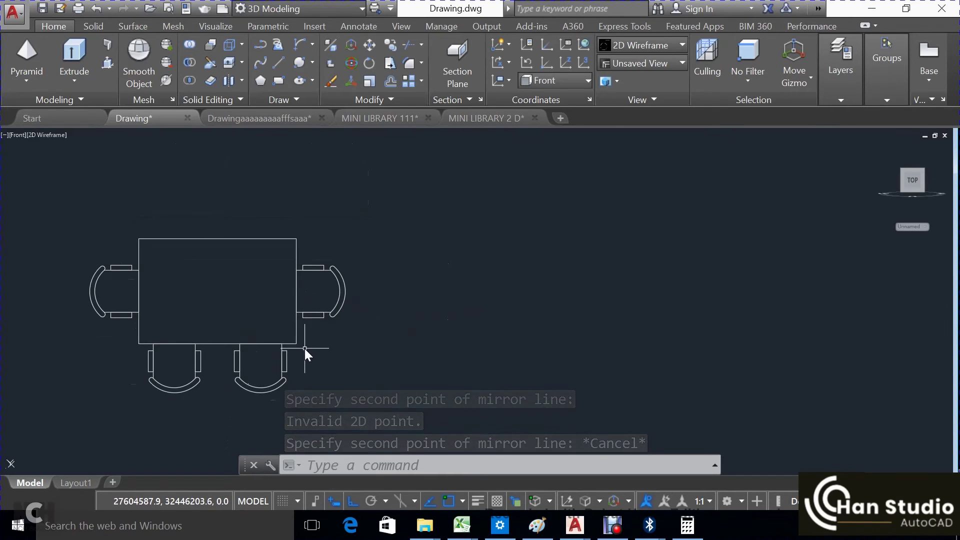
left_click(304, 349)
left_click(79, 413)
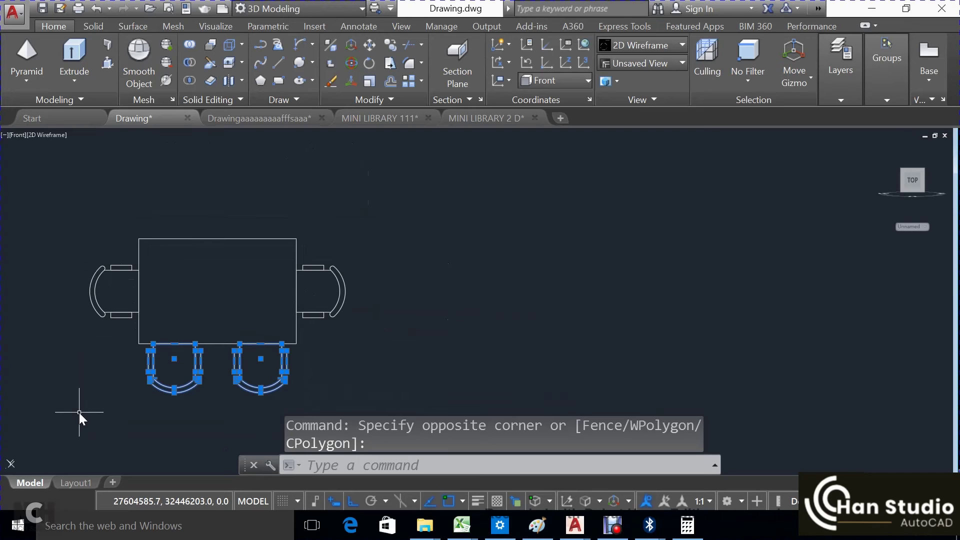
type("mi")
key("Return")
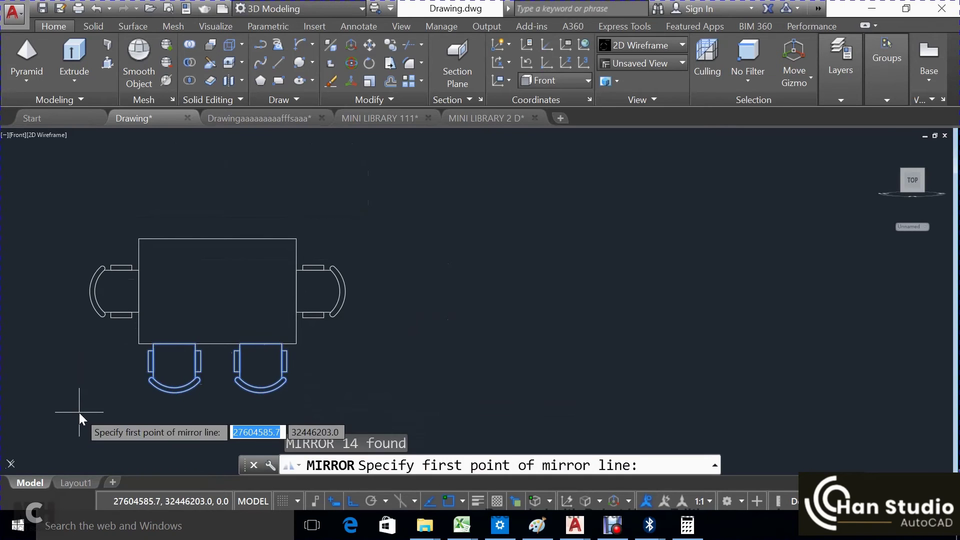
left_click(296, 292)
left_click(165, 296)
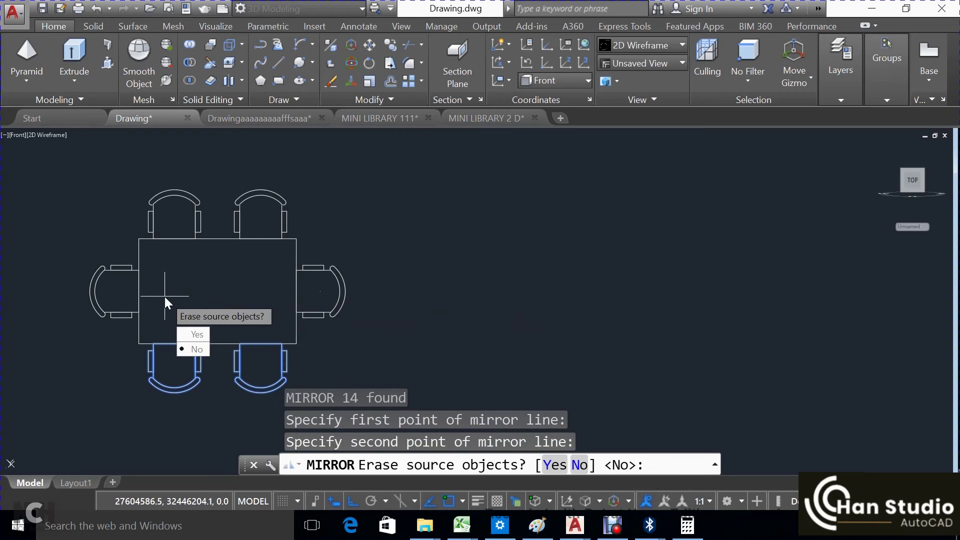
left_click(190, 348)
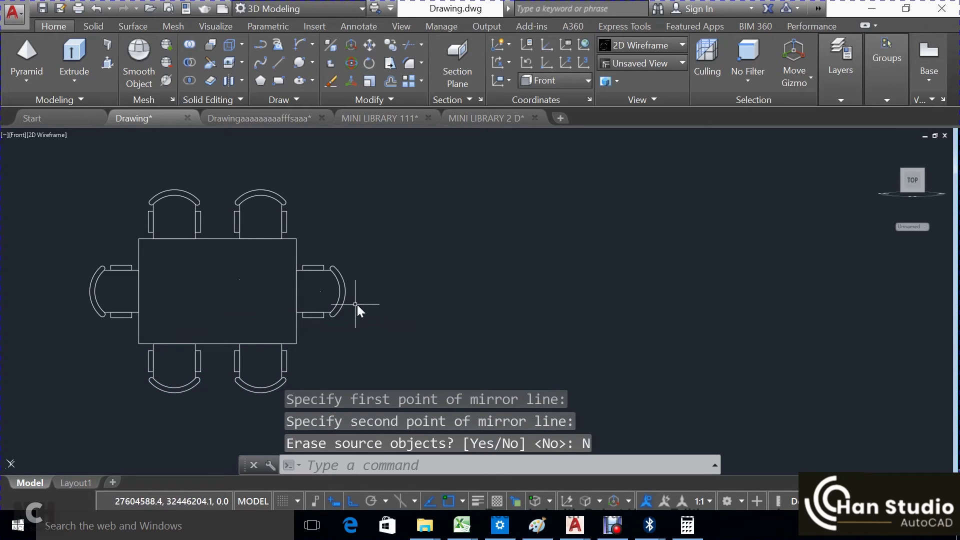
middle_click_drag(357, 305, 348, 293)
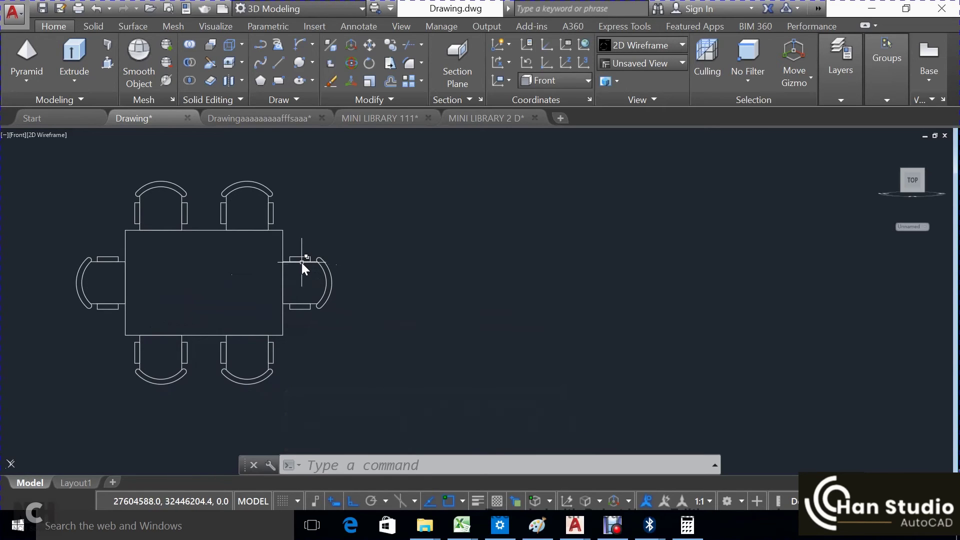
Zoom and pan right to frame the whole table, then start Fillet from the Home tab
scroll(302, 263, "up", 2)
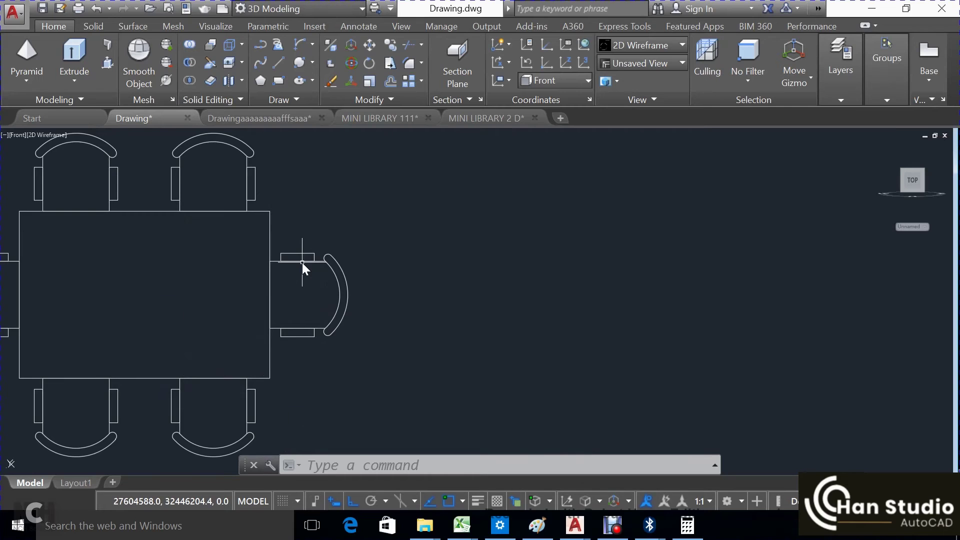
middle_click_drag(305, 260, 392, 258)
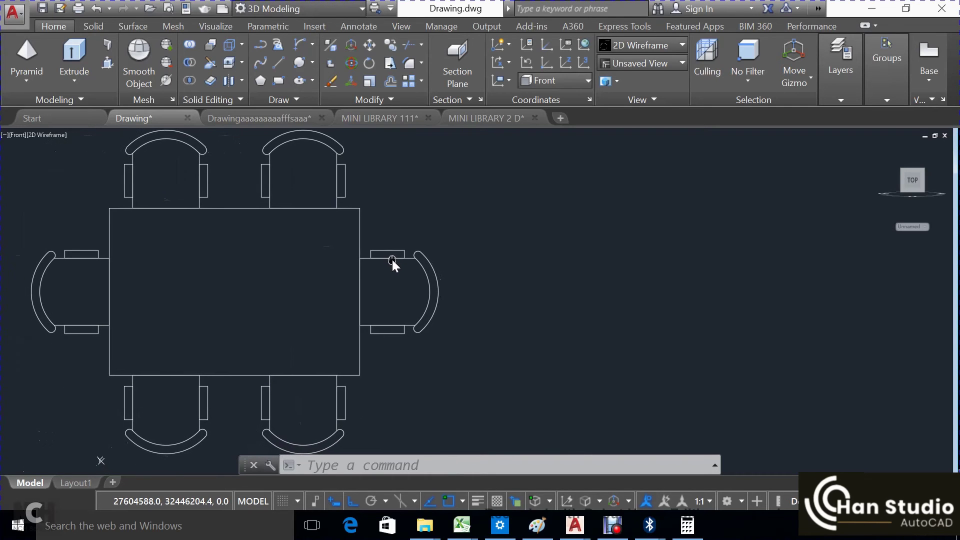
left_click(407, 58)
type(".1")
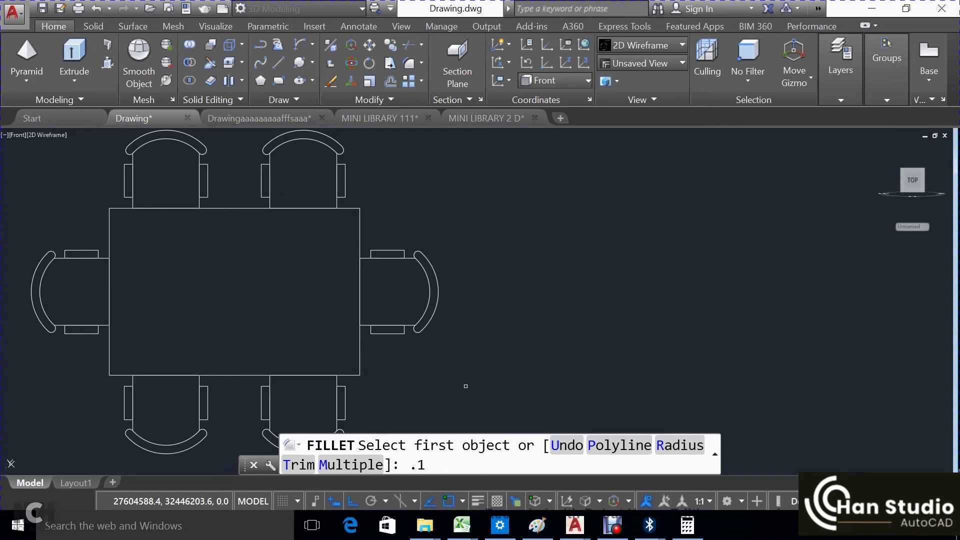
Submit the 0.1 value, pick the right edge, then cancel the stray fillet
key("Return")
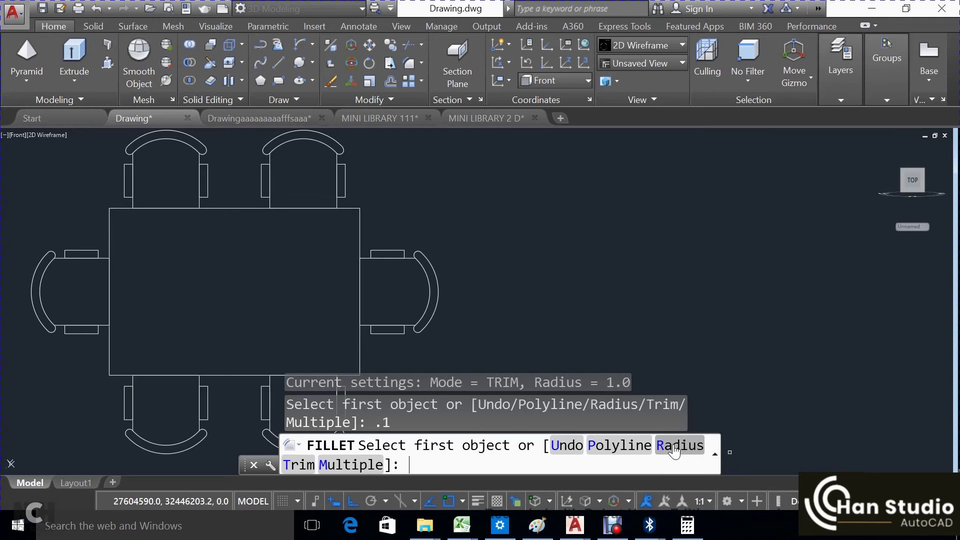
left_click(360, 219)
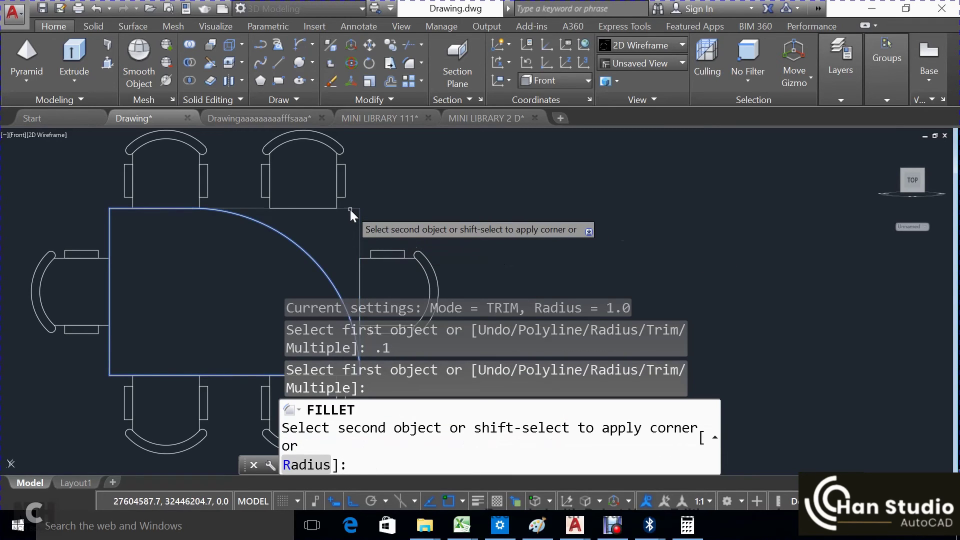
key("Escape")
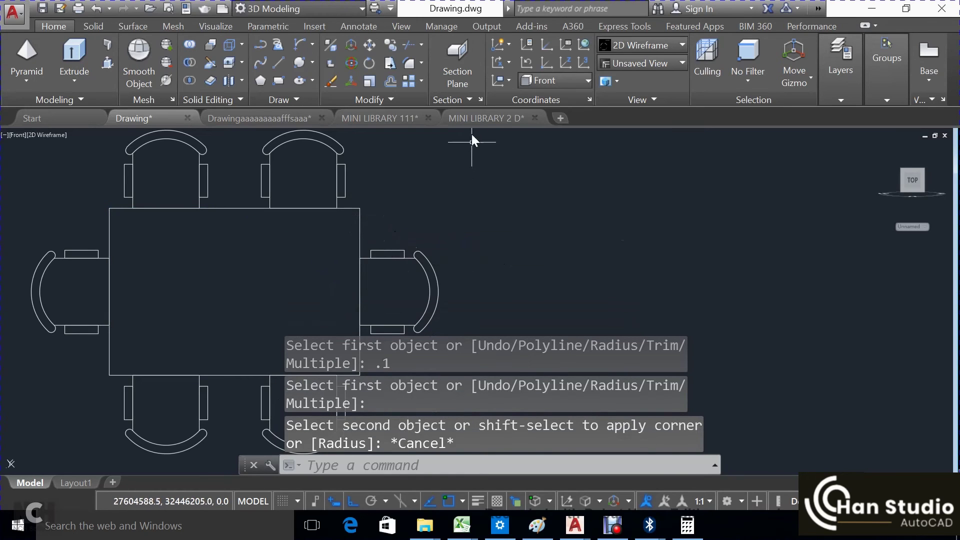
Fillet the table's top-right corner at radius 0.05 using the right and top edges
left_click(413, 63)
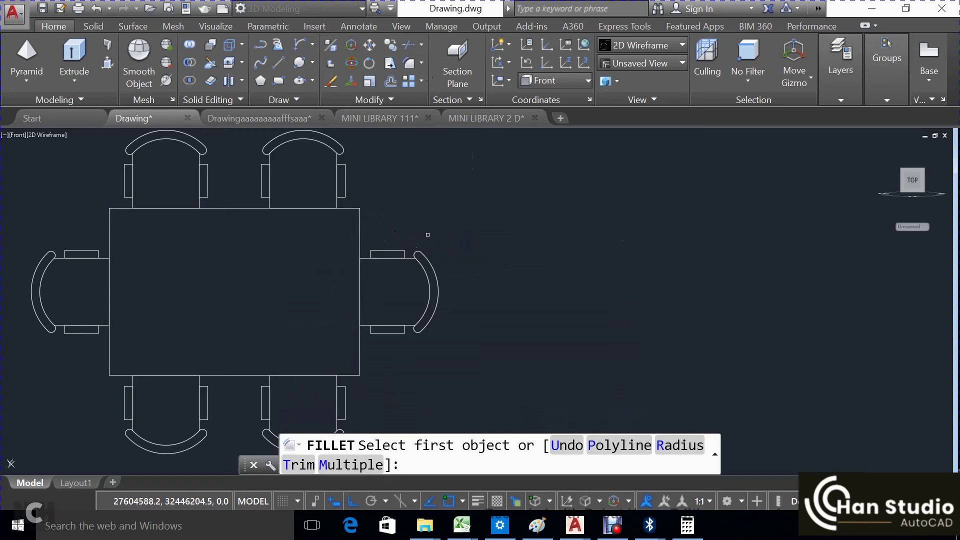
type("R")
key("Return")
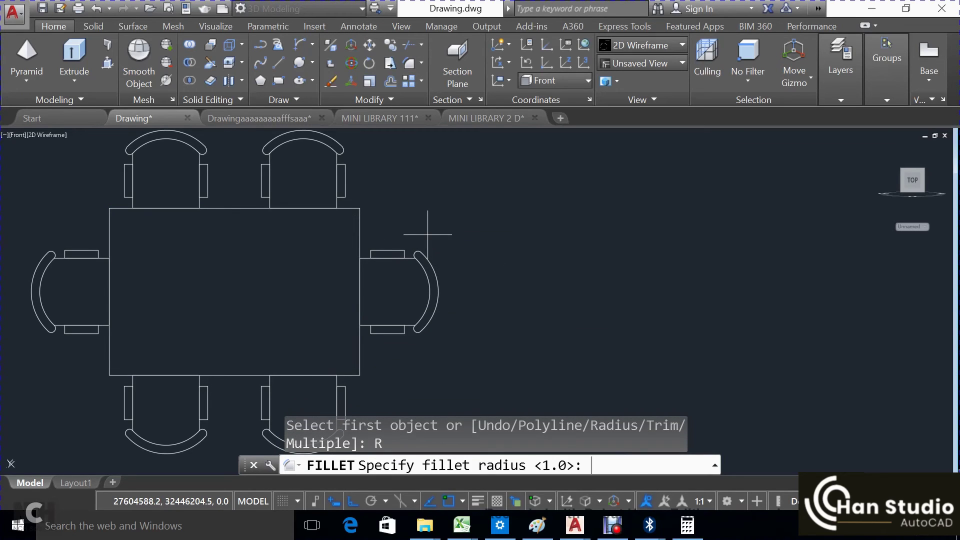
type("05")
key("Return")
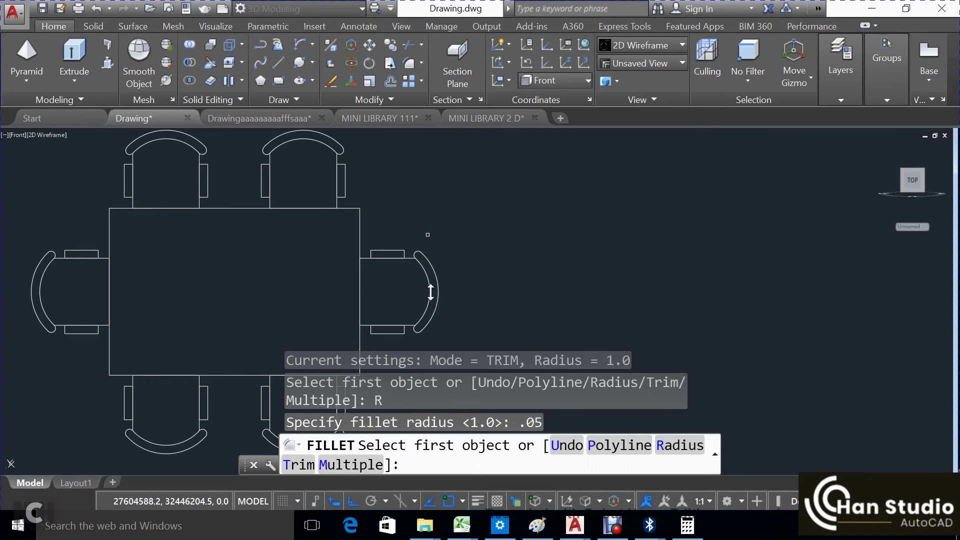
left_click(359, 220)
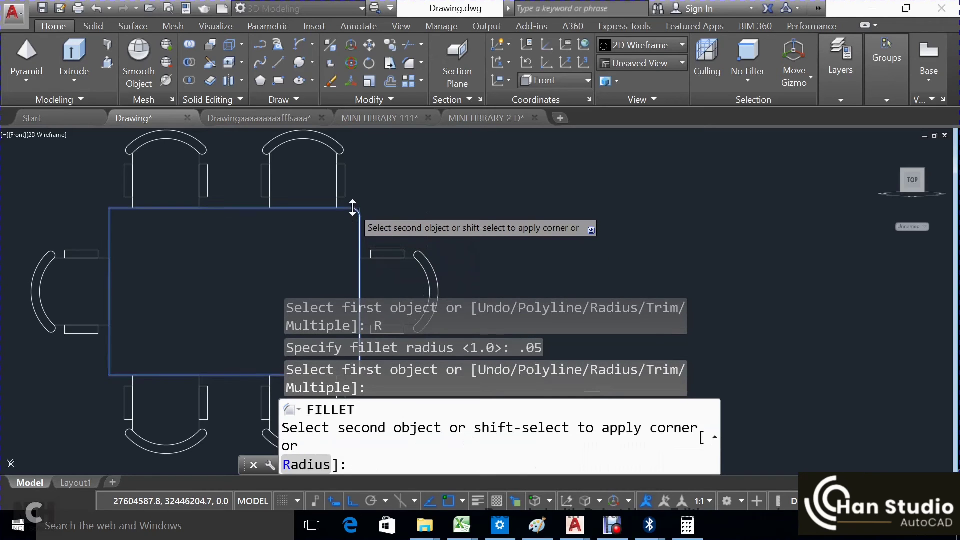
left_click(352, 209)
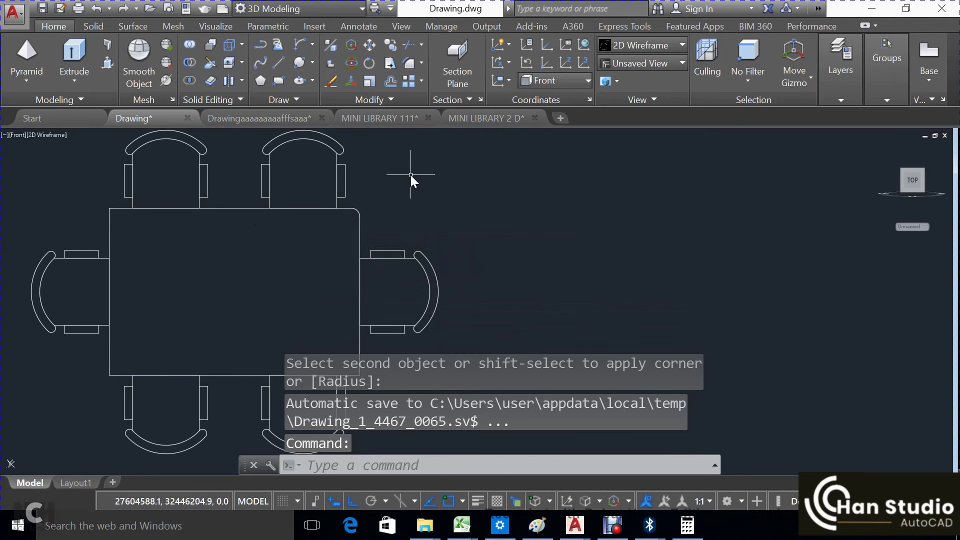
left_click(410, 65)
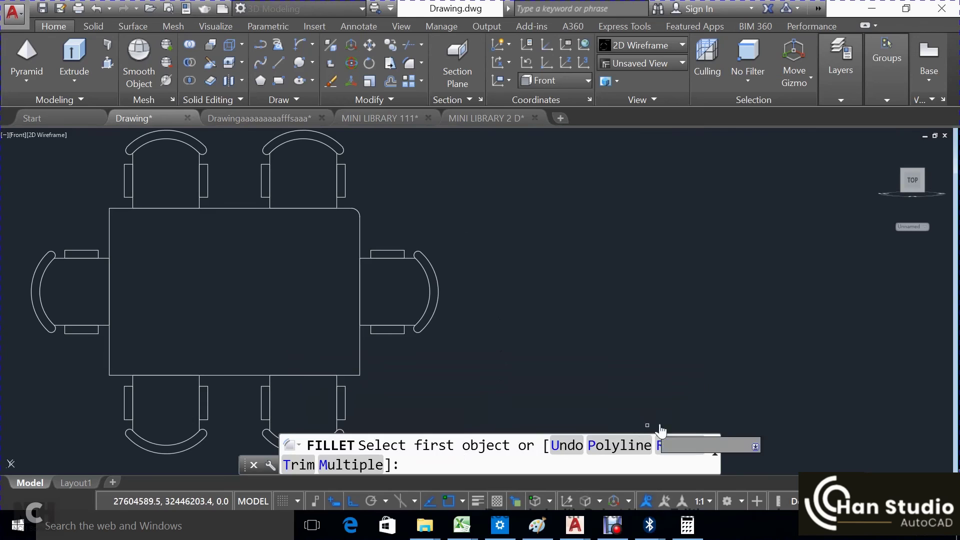
Fillet the top-left corner at radius 0.05 using the top and left edges
type("r")
key("Return")
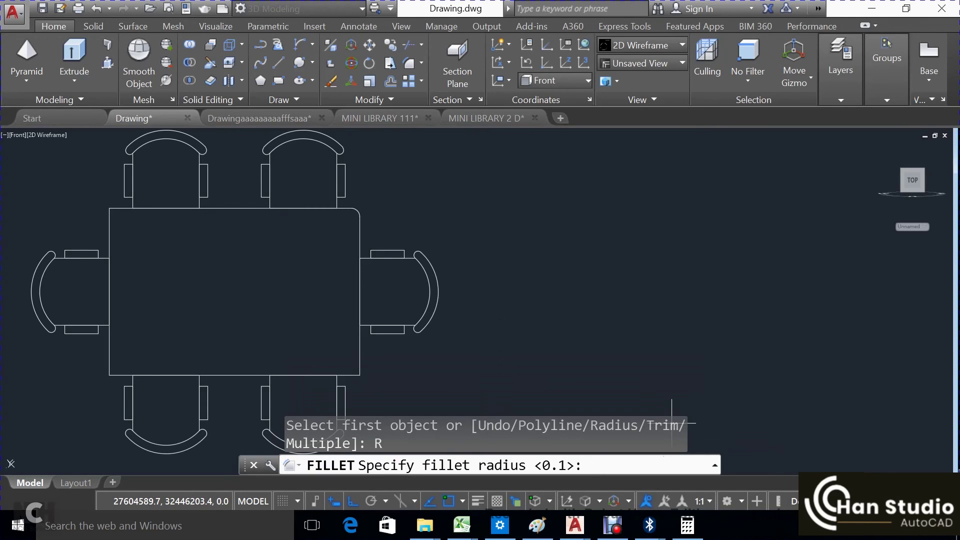
type("05")
key("Return")
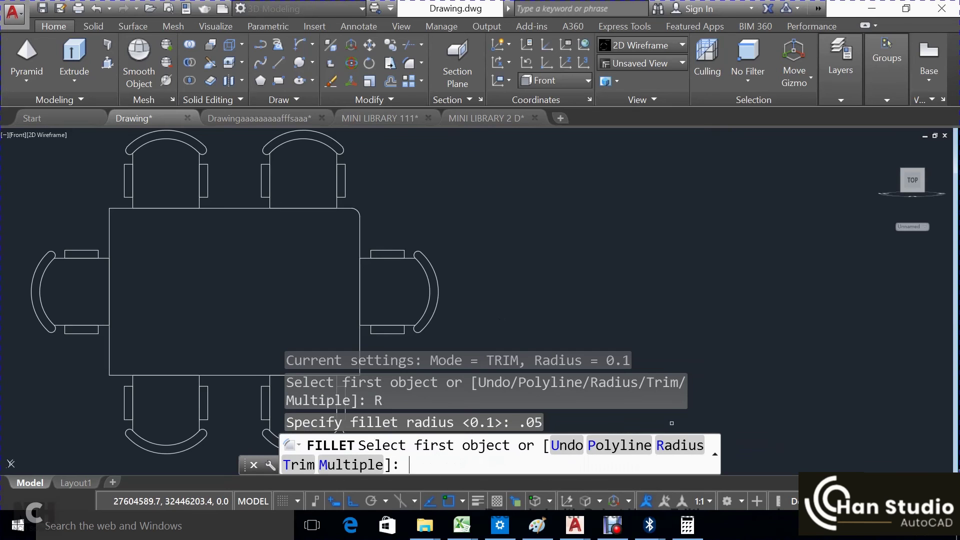
left_click(116, 209)
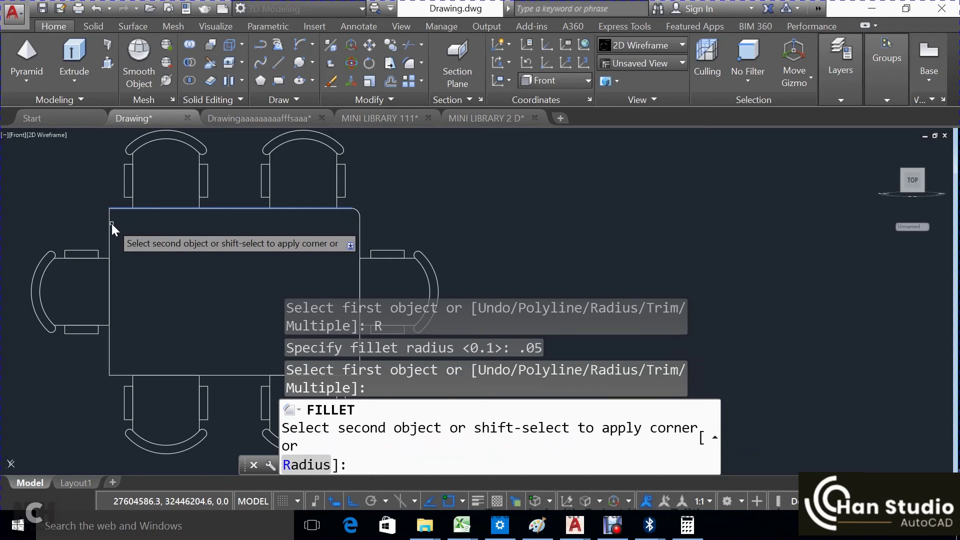
left_click(109, 224)
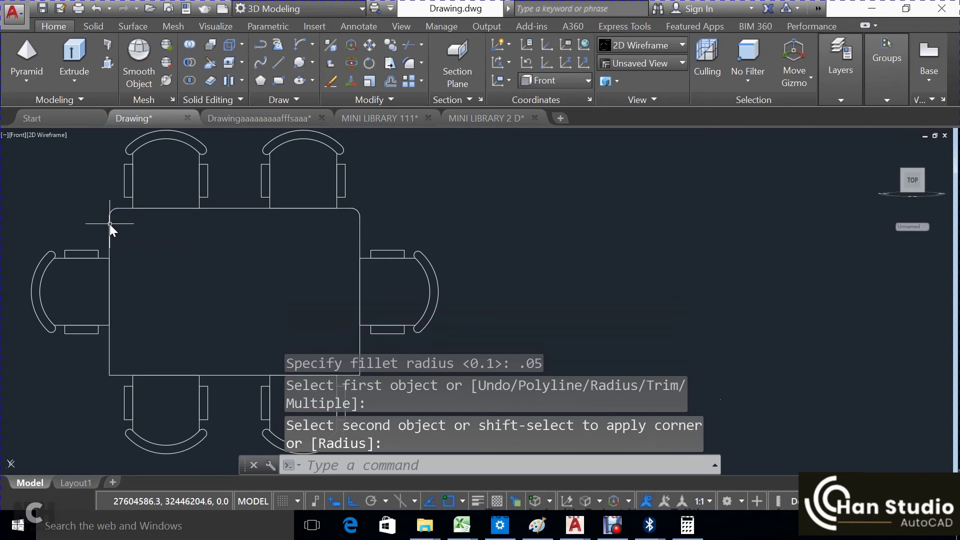
Fillet the bottom-left corner at radius .05 using the bottom and left edges
left_click(407, 69)
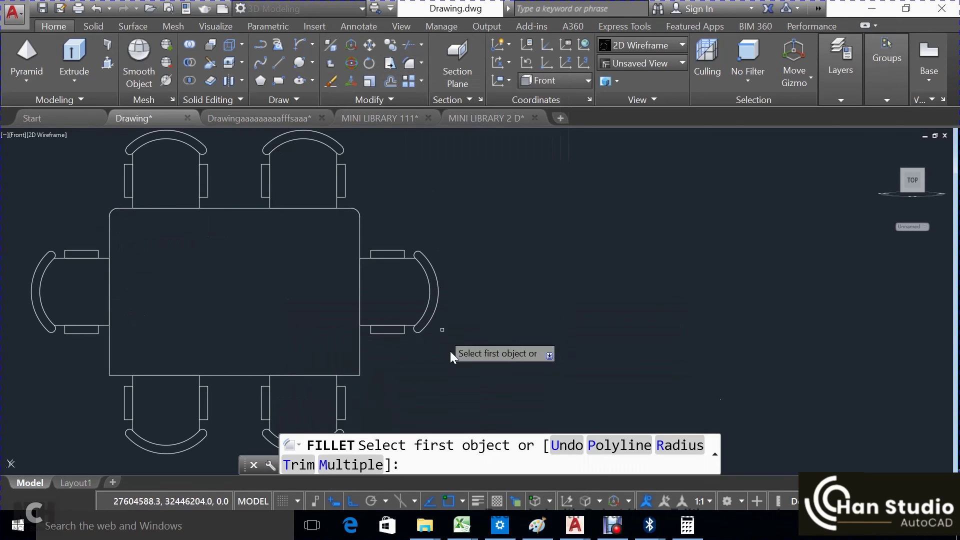
left_click(670, 446)
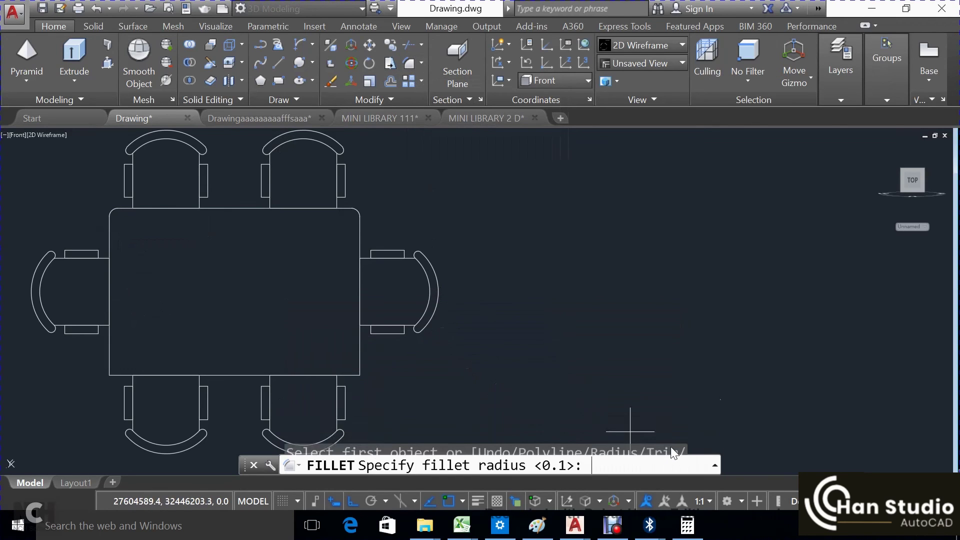
type(".05")
key("Return")
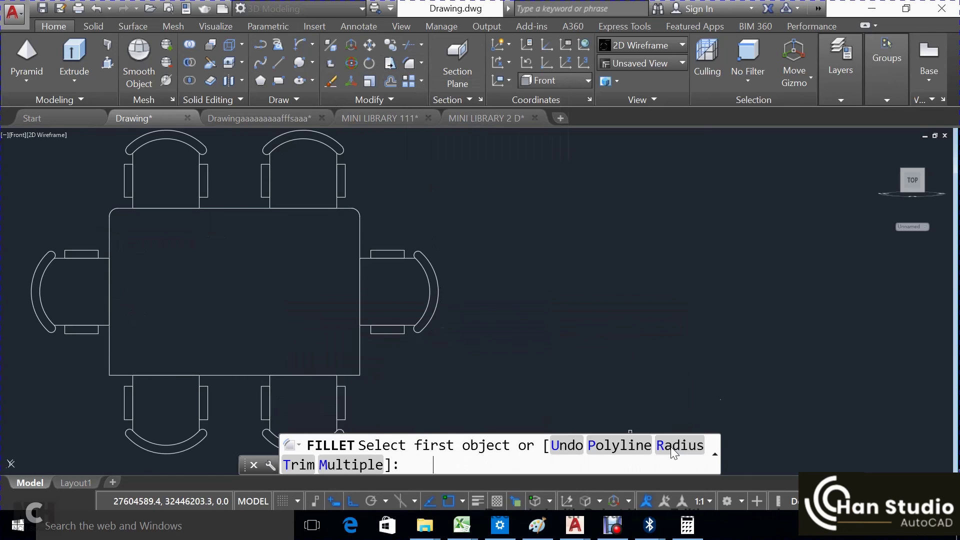
left_click(121, 375)
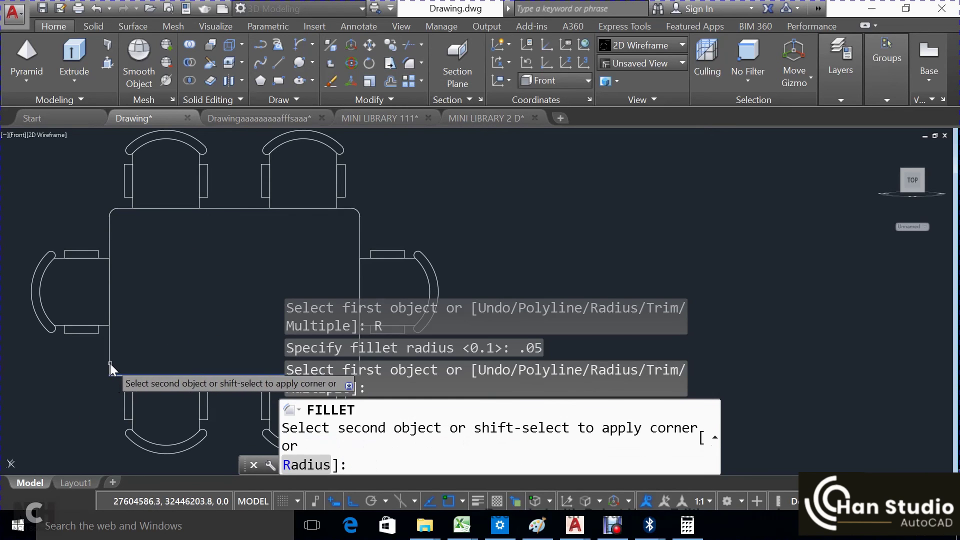
left_click(108, 363)
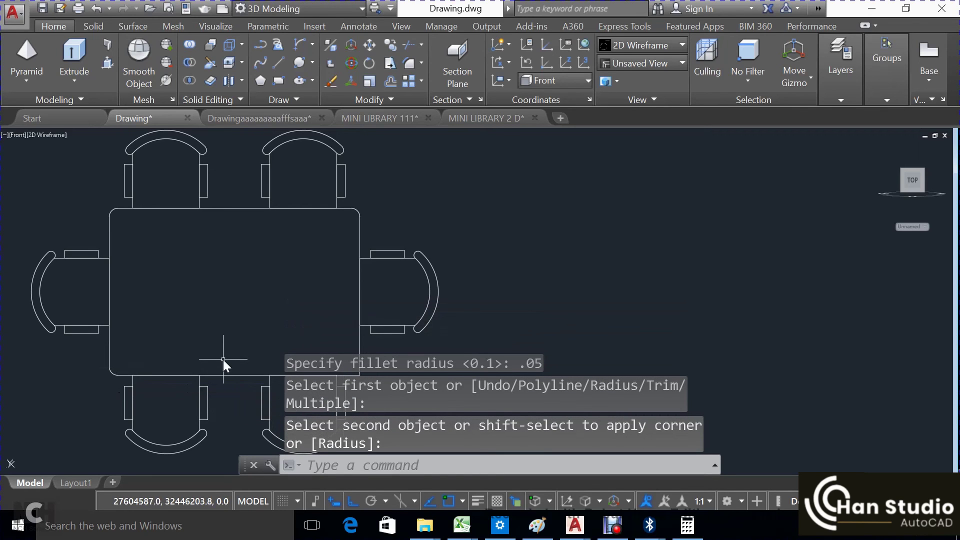
Fillet the bottom-right corner at radius 0.05 using the table's right and bottom edges
scroll(223, 358, "down", 3)
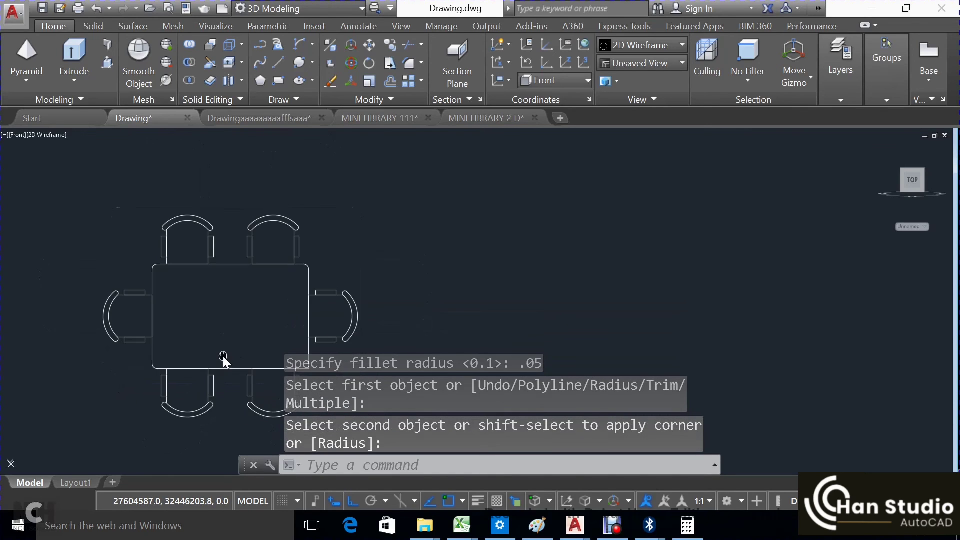
middle_click_drag(203, 308, 196, 301)
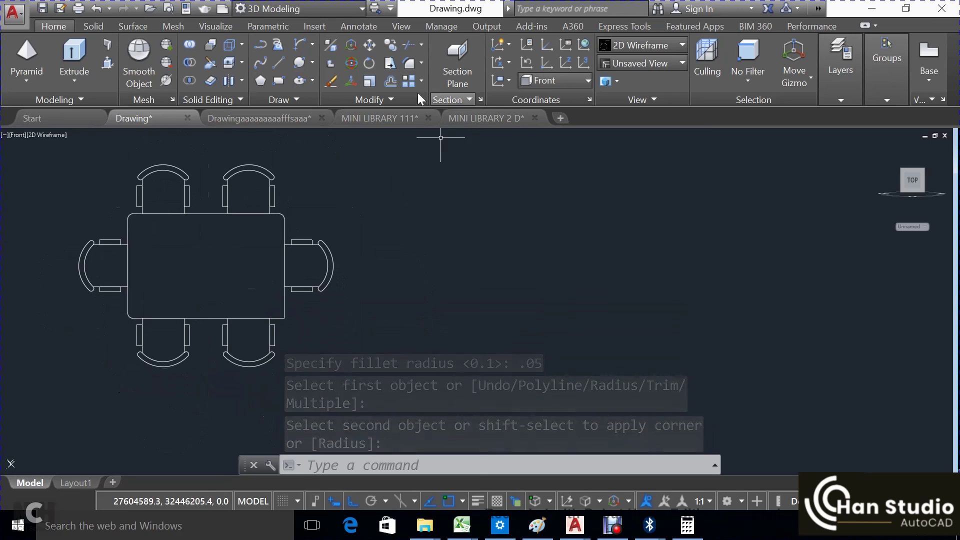
left_click(413, 70)
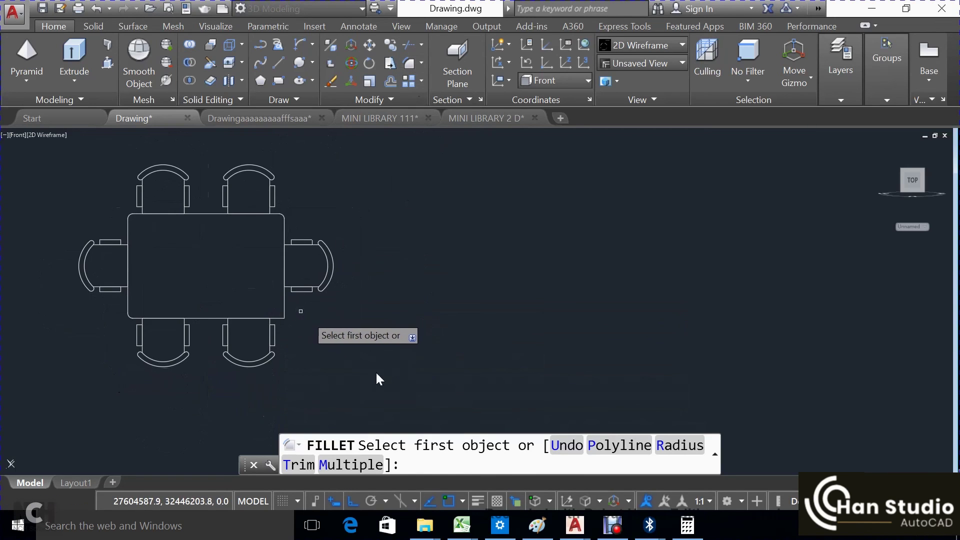
left_click(670, 445)
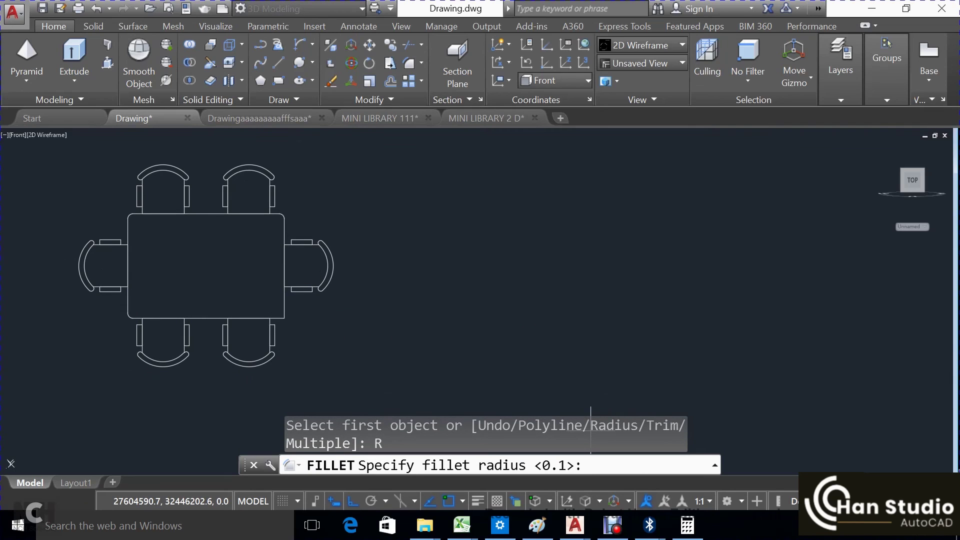
type(".05")
key("Return")
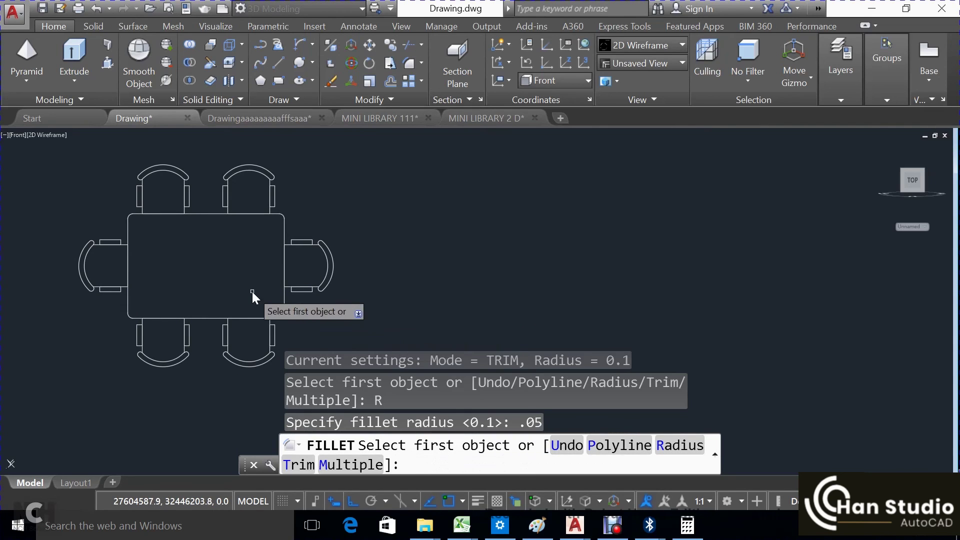
left_click(285, 303)
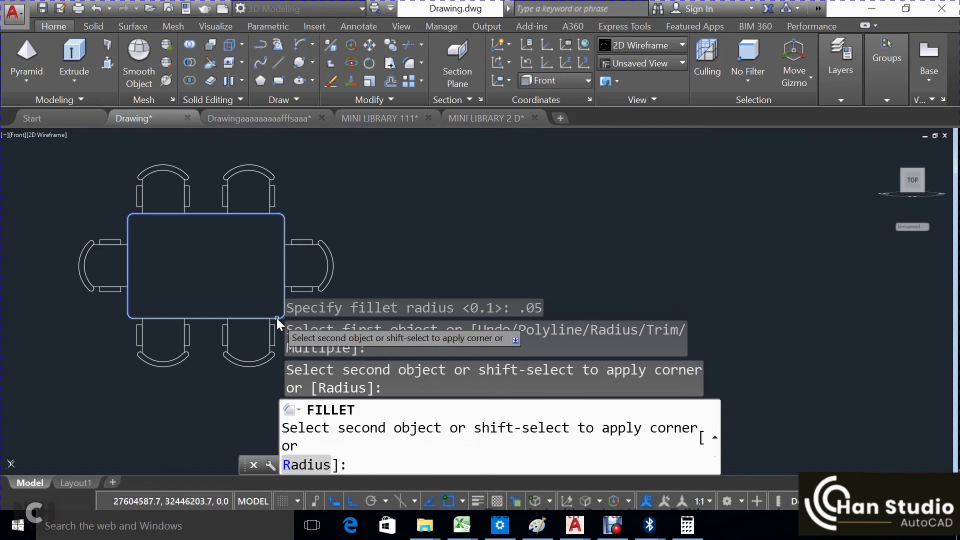
left_click(277, 318)
scroll(375, 287, "up", 2)
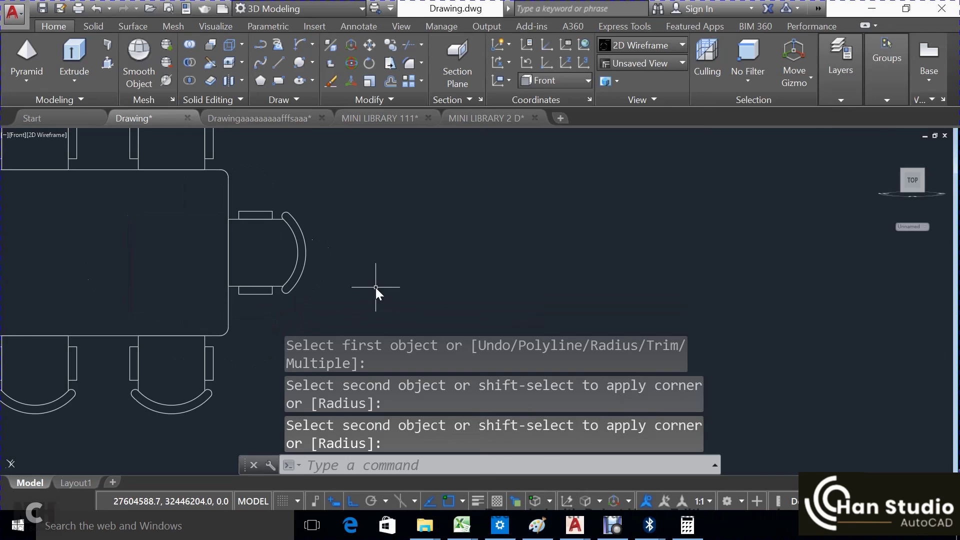
scroll(376, 287, "down", 2)
Zoom and pan to centre the finished rounded table with its six chairs
mouse_move(374, 286)
middle_mouse_down()
mouse_move(359, 282)
mouse_move(581, 306)
middle_mouse_up()
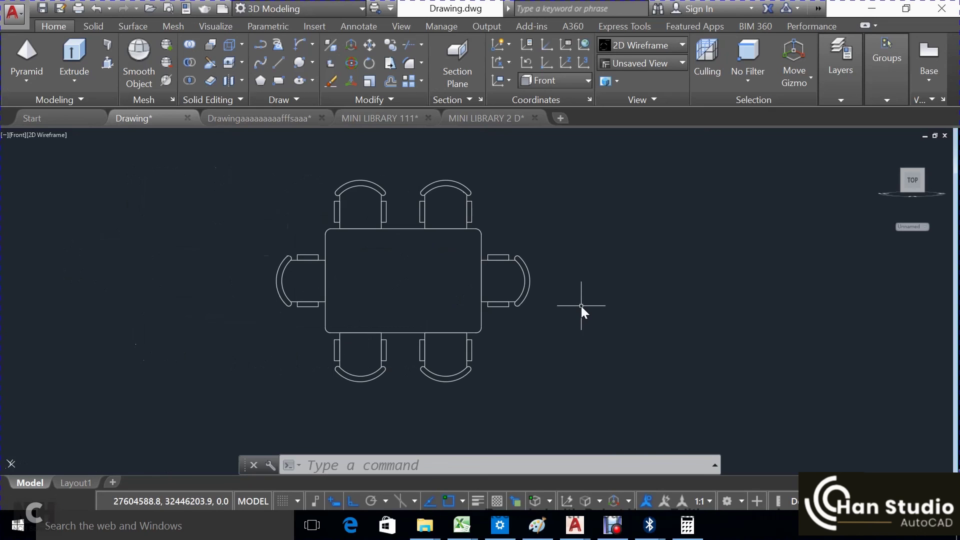
scroll(581, 306, "up", 2)
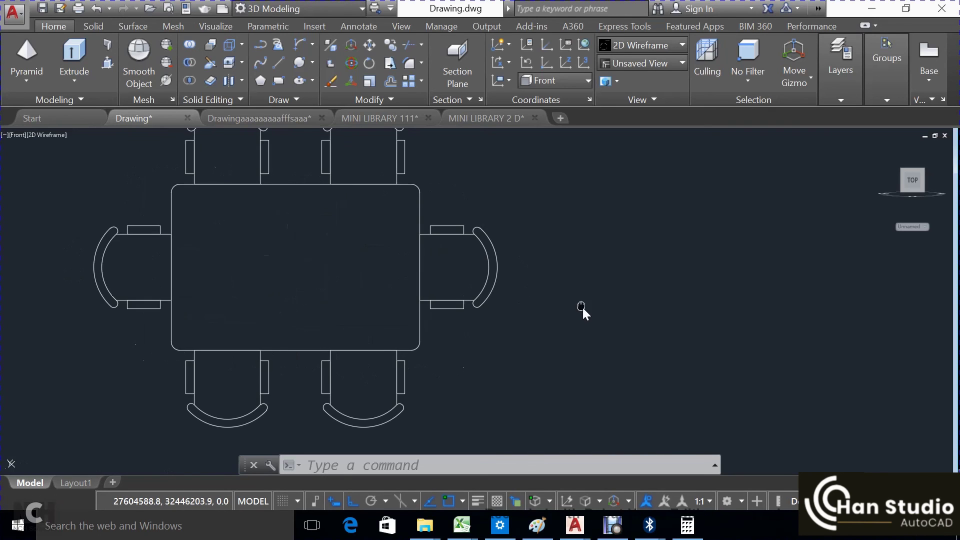
middle_click_drag(582, 306, 689, 328)
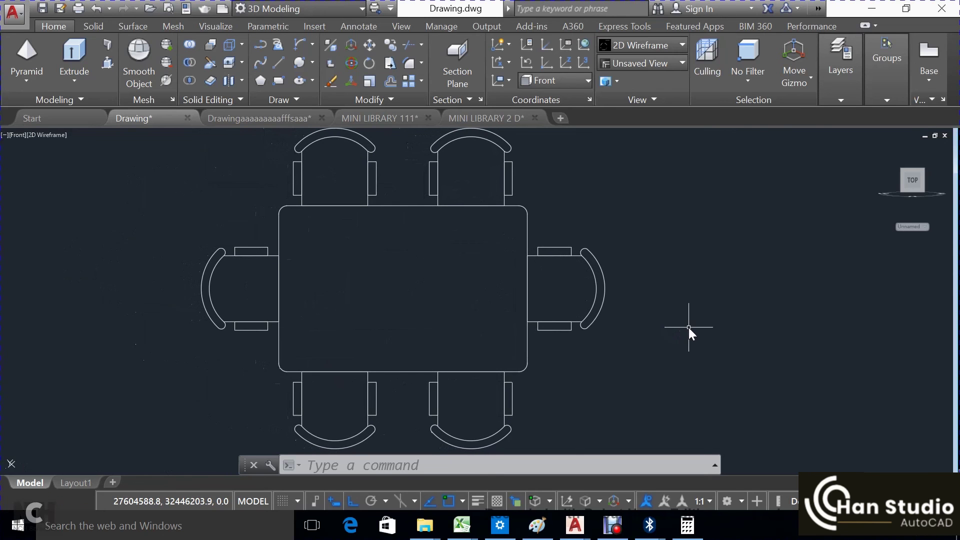